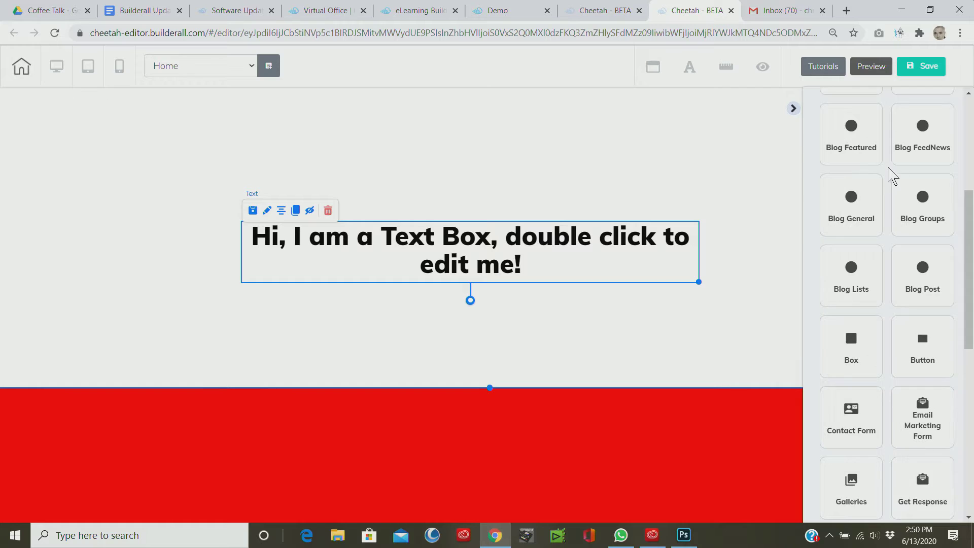
Move the heading text box higher in the white panel and open its text settings.
left_click(793, 108)
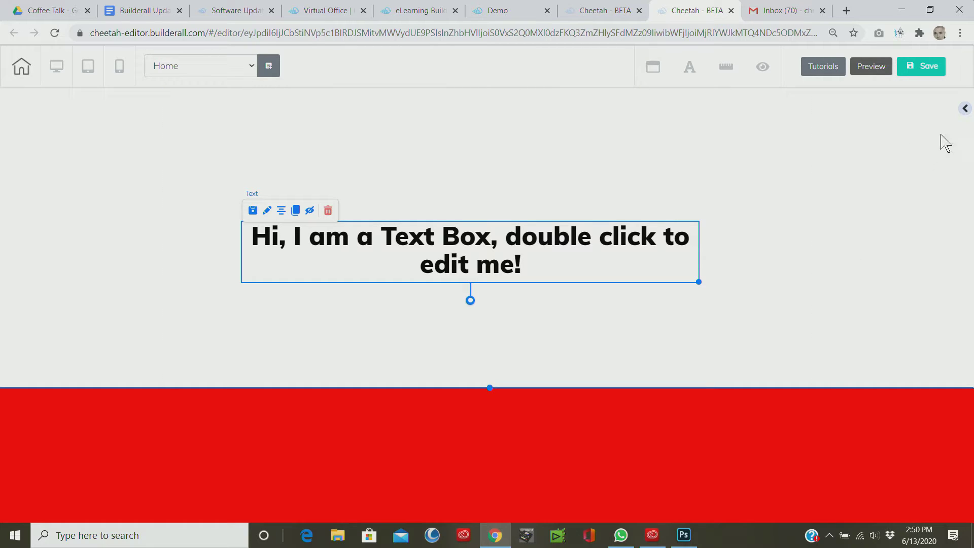
left_click_drag(511, 261, 528, 187)
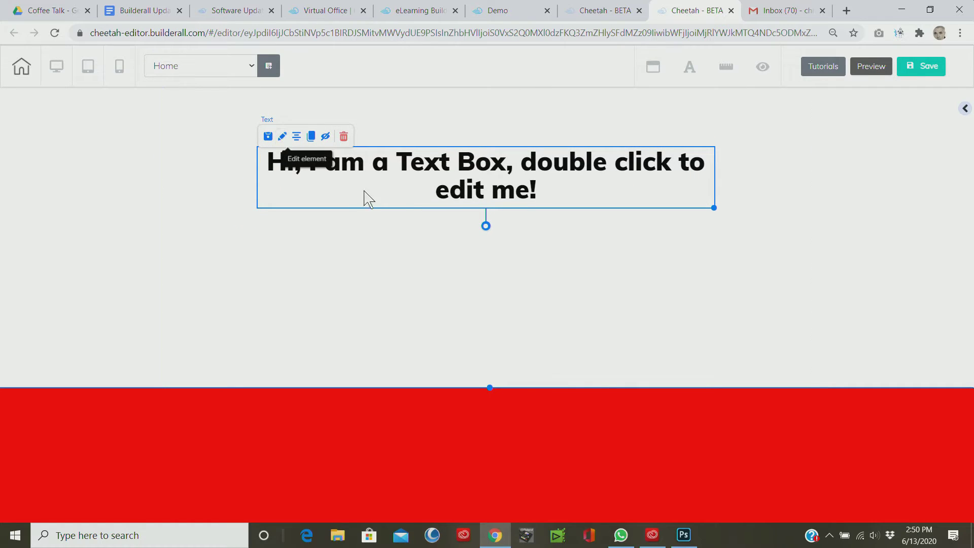
double_click(480, 175)
left_click_drag(596, 183, 696, 120)
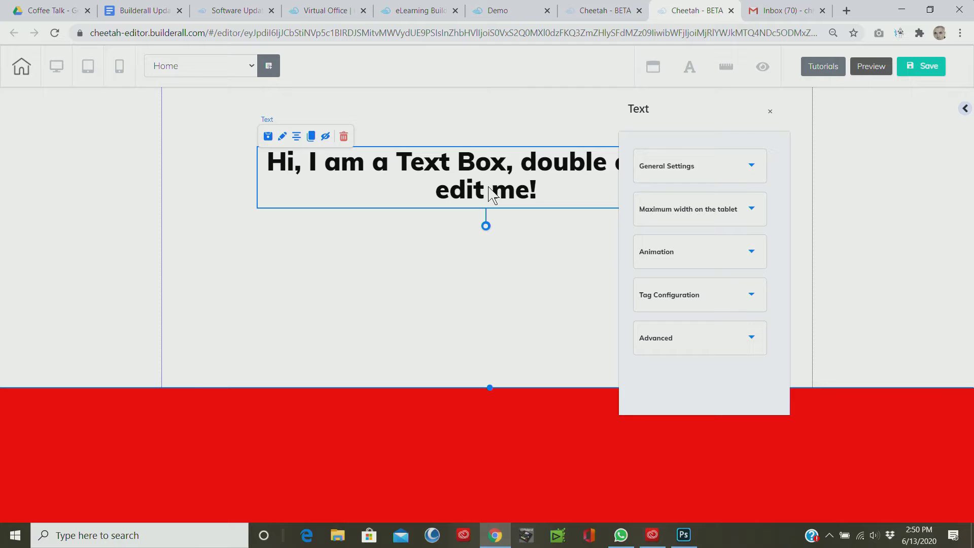
Reopen the element sidebar and look through the available elements, from Texts to Magic Form.
left_click(966, 109)
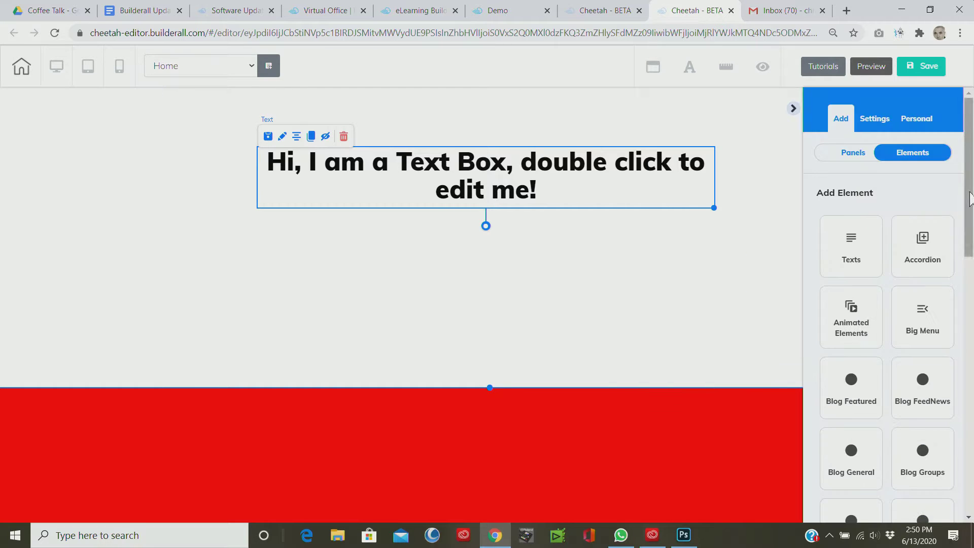
scroll(962, 228, "down", 3)
scroll(959, 226, "down", 2)
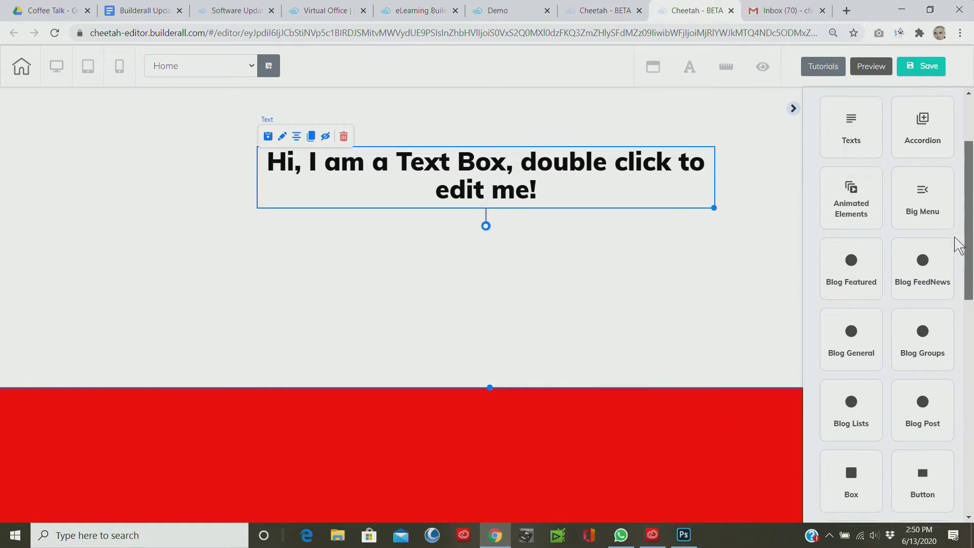
scroll(956, 246, "up", 1)
scroll(956, 250, "down", 5)
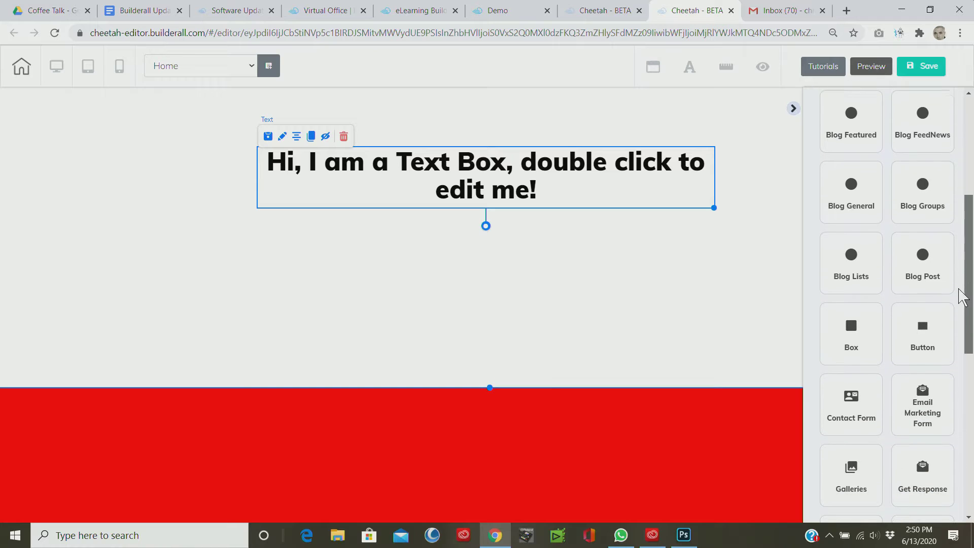
scroll(959, 341, "down", 4)
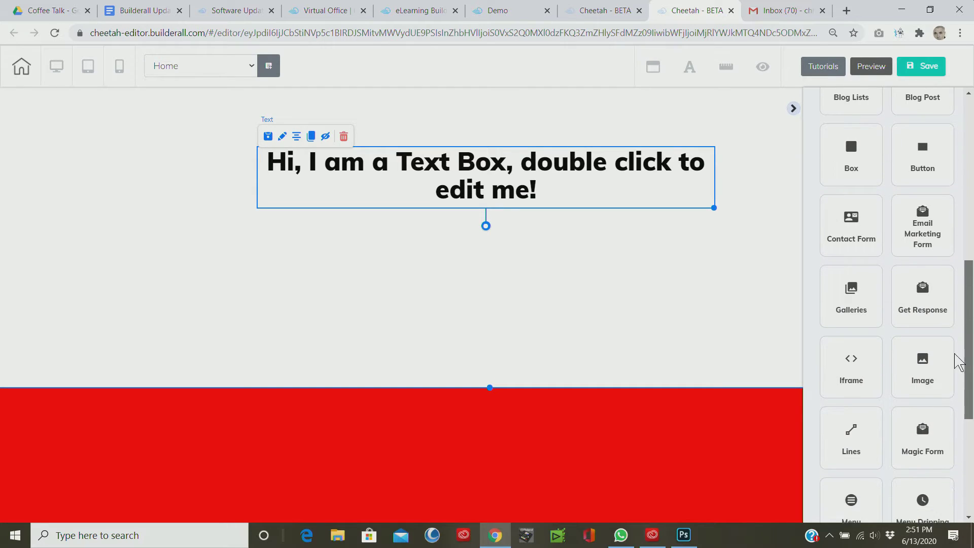
scroll(960, 418, "up", 10)
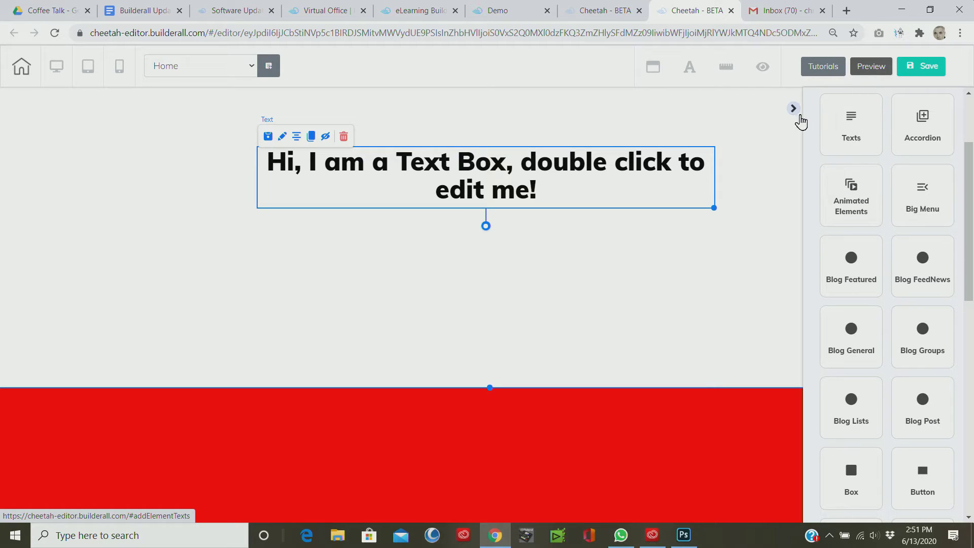
Move the heading text box closer to the upper edge of the white panel.
left_click_drag(570, 182, 597, 158)
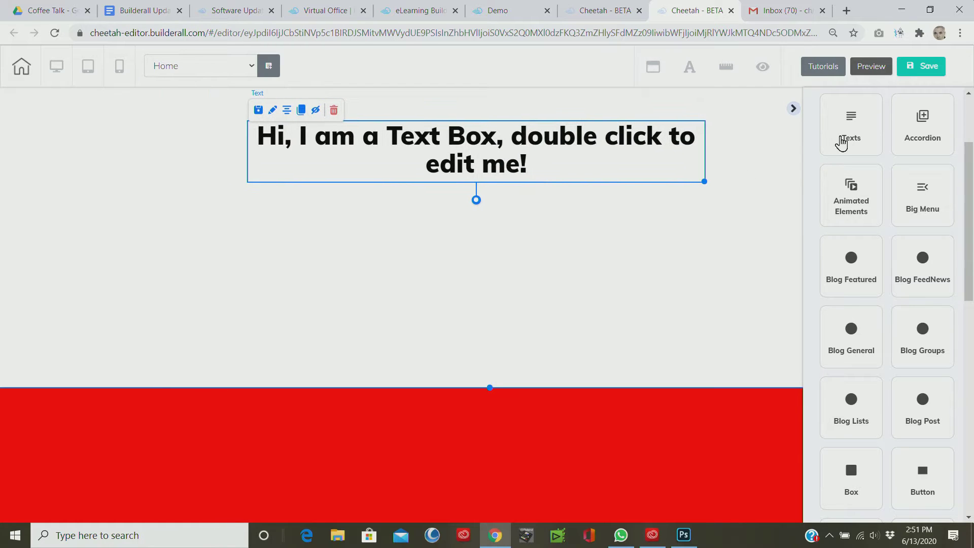
left_click_drag(513, 146, 510, 141)
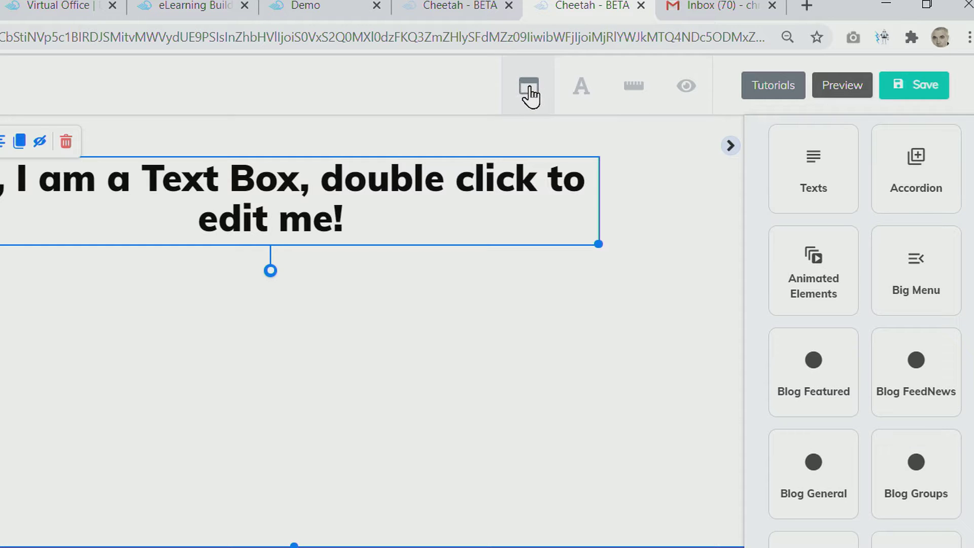
Open the page background settings and shorten the white panel slightly by raising its lower edge.
left_click(530, 89)
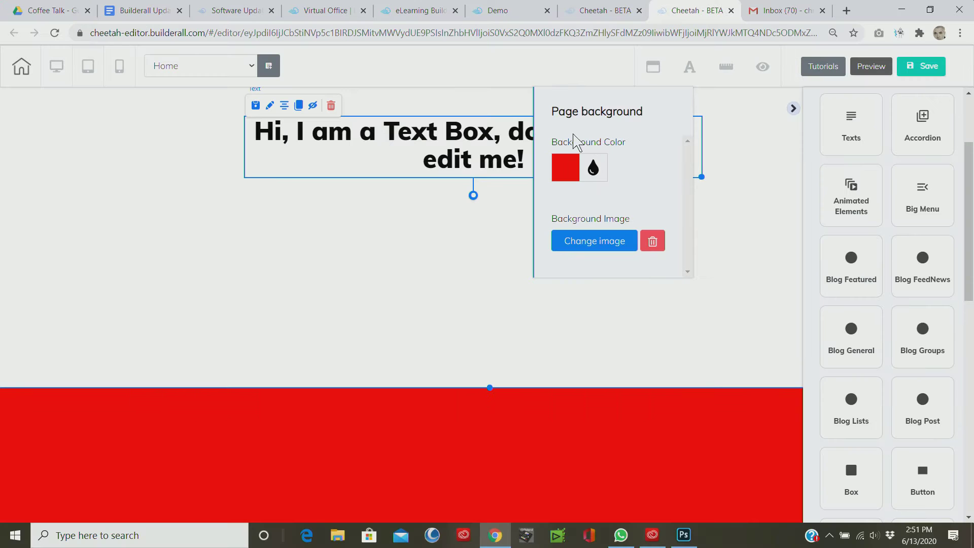
mouse_move(490, 388)
left_mouse_down()
mouse_move(487, 219)
mouse_move(490, 369)
left_mouse_up()
left_click(593, 168)
left_click(599, 178)
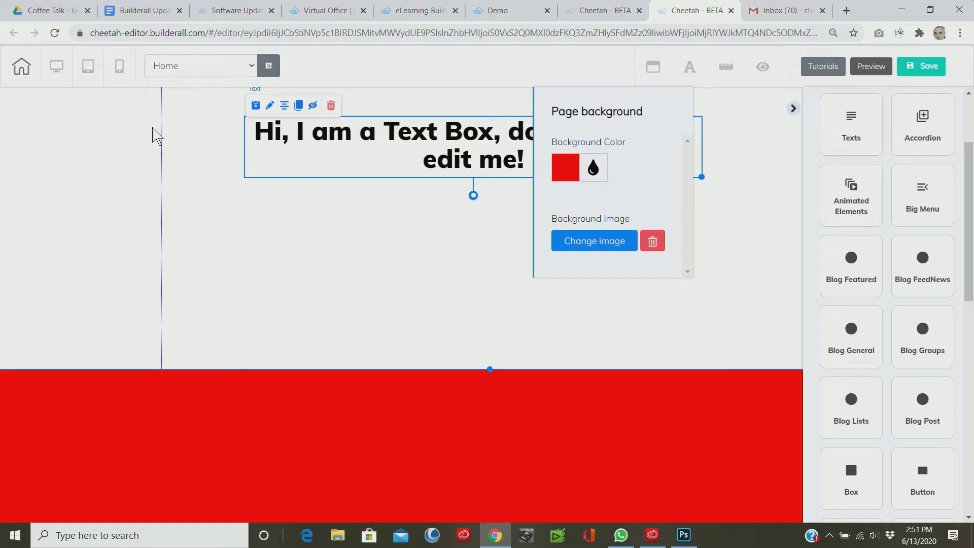
Close the page background settings and open the General Colors settings of the white panel.
left_click(216, 212)
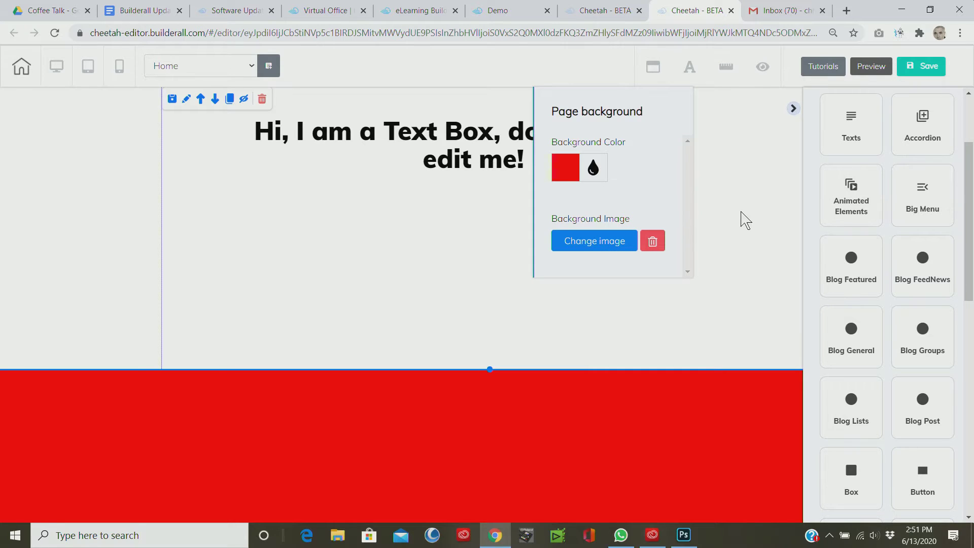
left_click(653, 67)
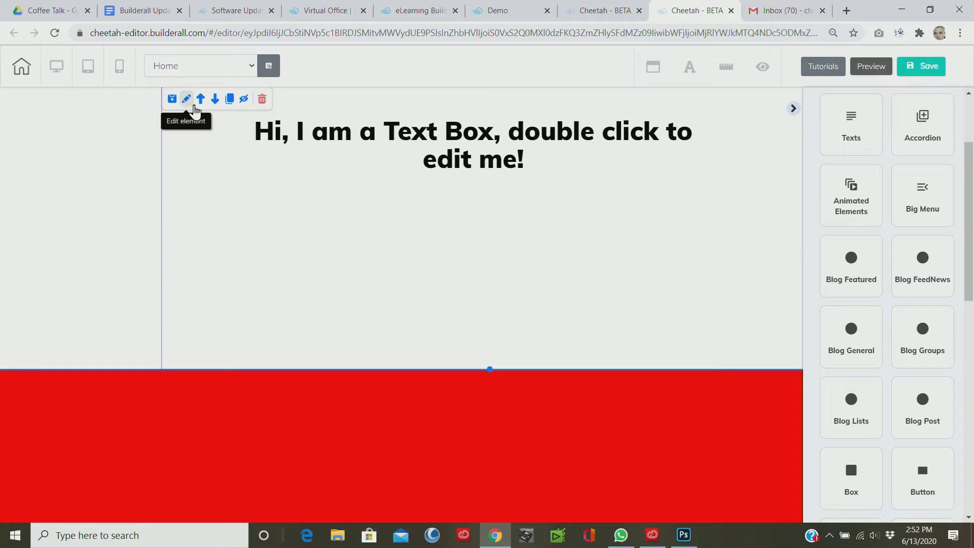
left_click(187, 100)
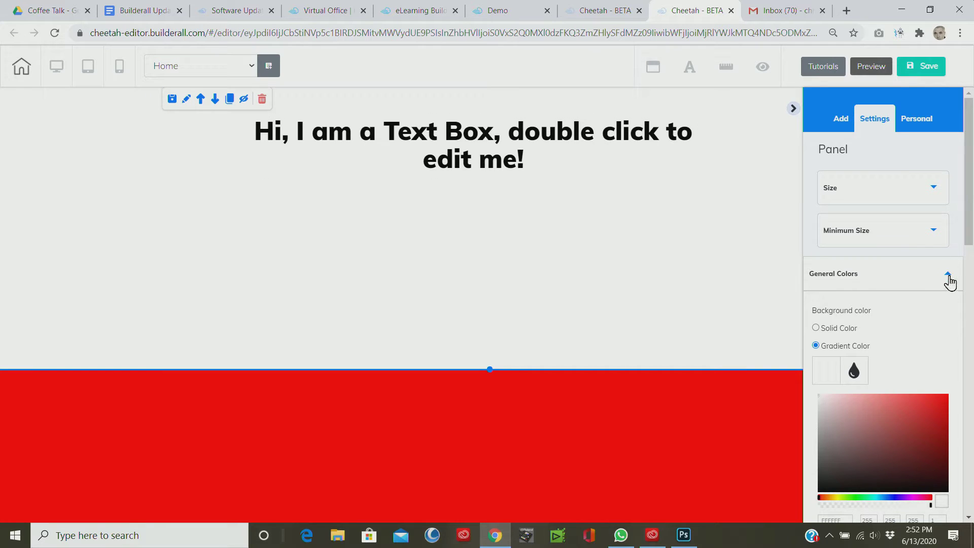
left_click(947, 278)
left_click(935, 281)
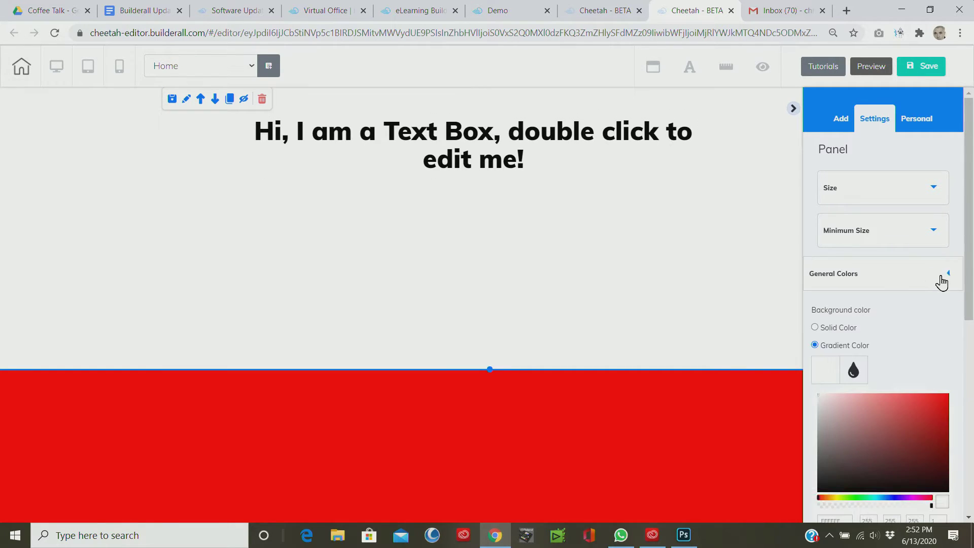
left_click_drag(967, 203, 966, 319)
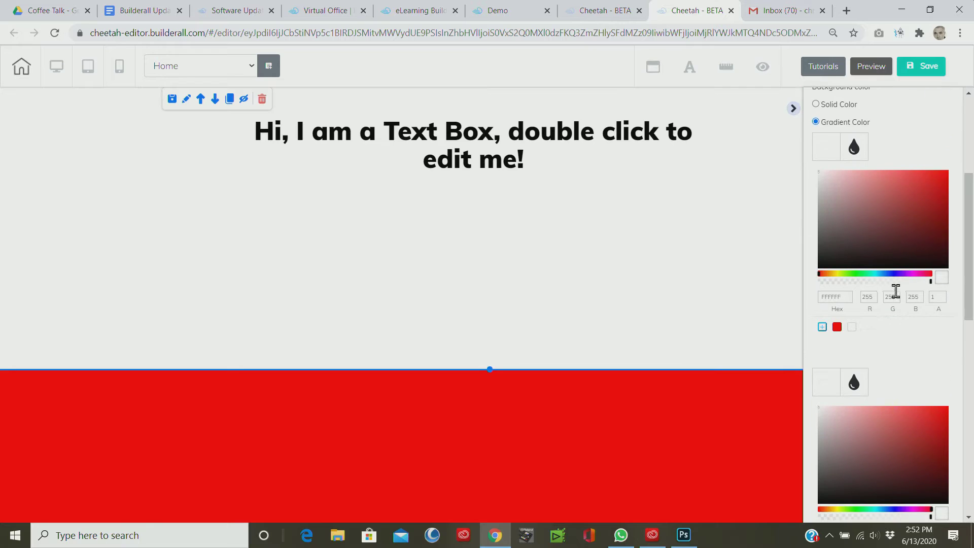
Switch the panel's background to Solid Color and set it to light grey EAEAEA.
left_click(829, 151)
left_click(830, 153)
left_click(816, 104)
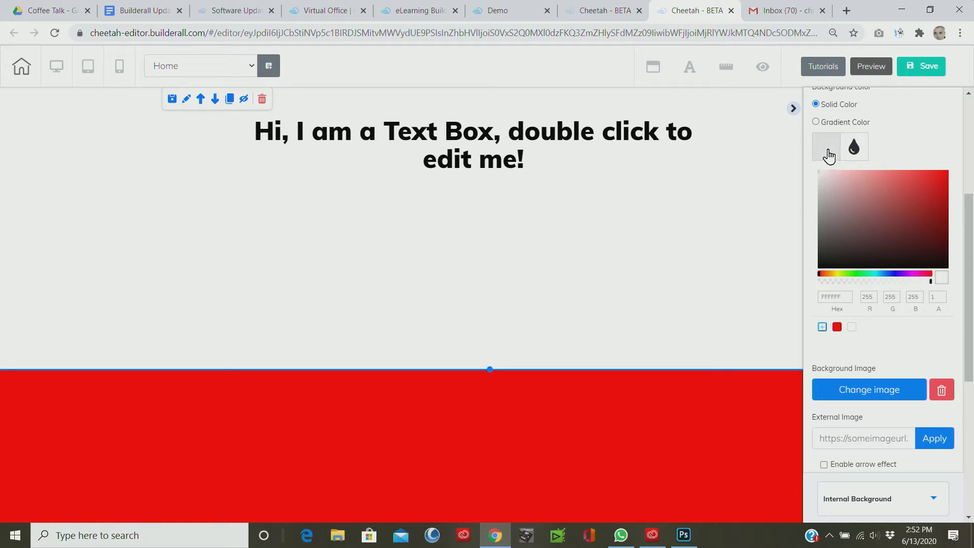
left_click_drag(846, 196, 821, 197)
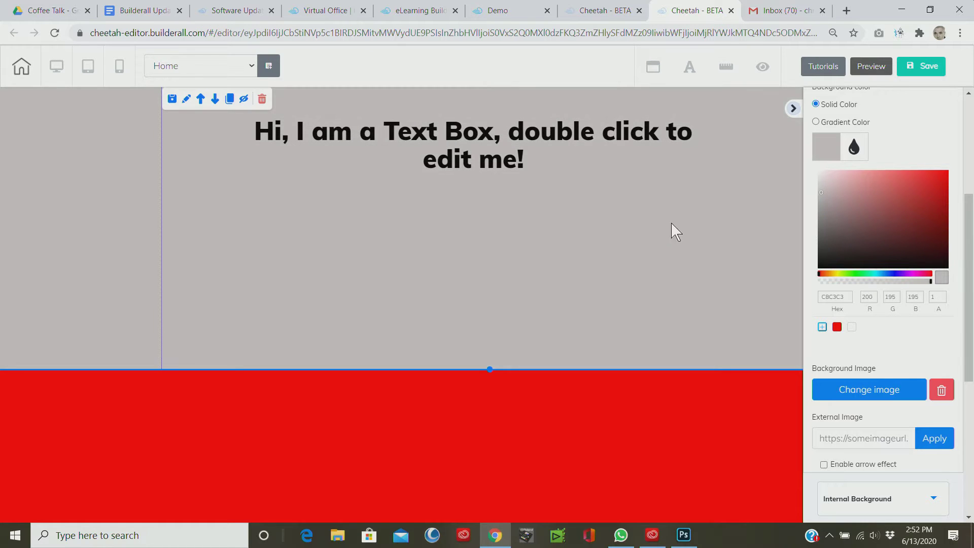
left_click(823, 194)
left_click_drag(823, 194, 818, 179)
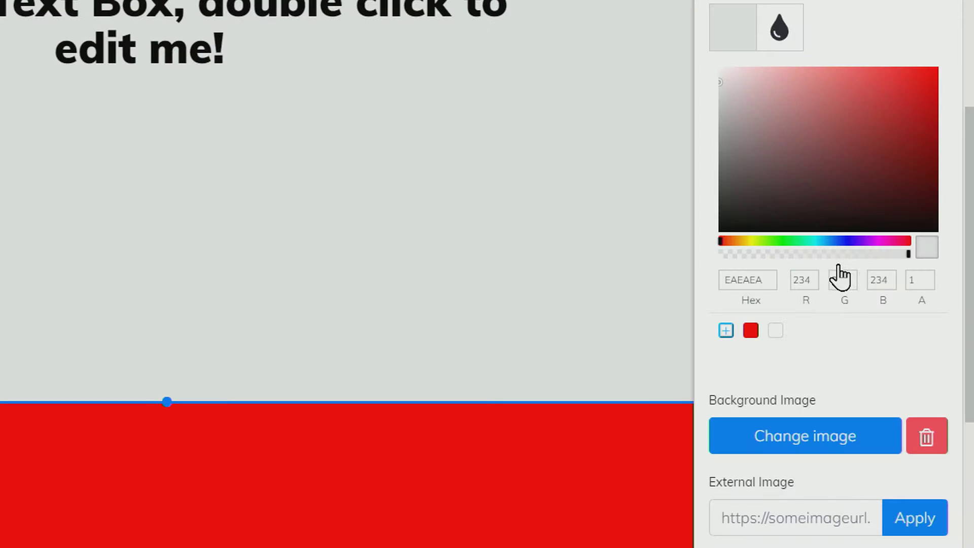
Lower the opacity of the panel's solid background color to 0.63.
left_click(904, 254)
left_click_drag(905, 257, 841, 259)
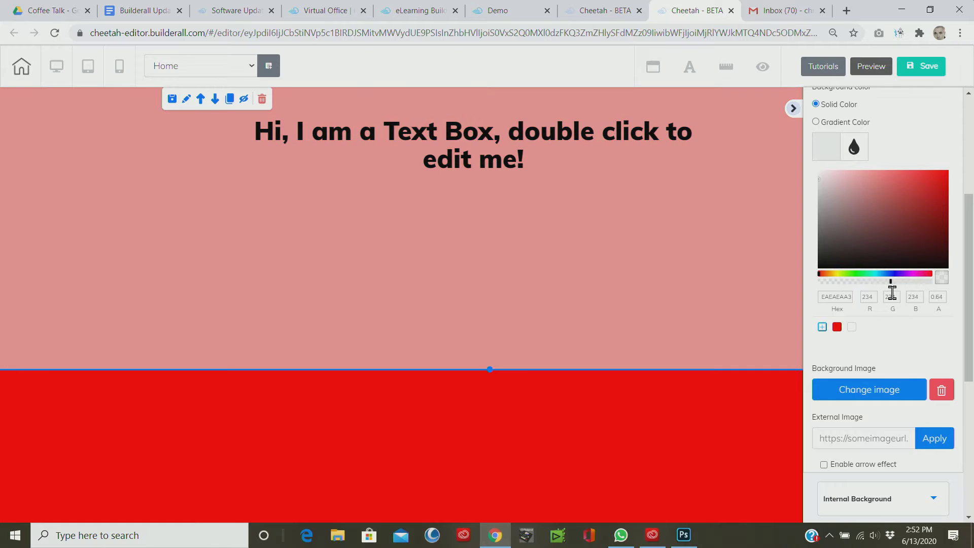
left_click_drag(892, 293, 894, 293)
scroll(921, 157, "up", 2)
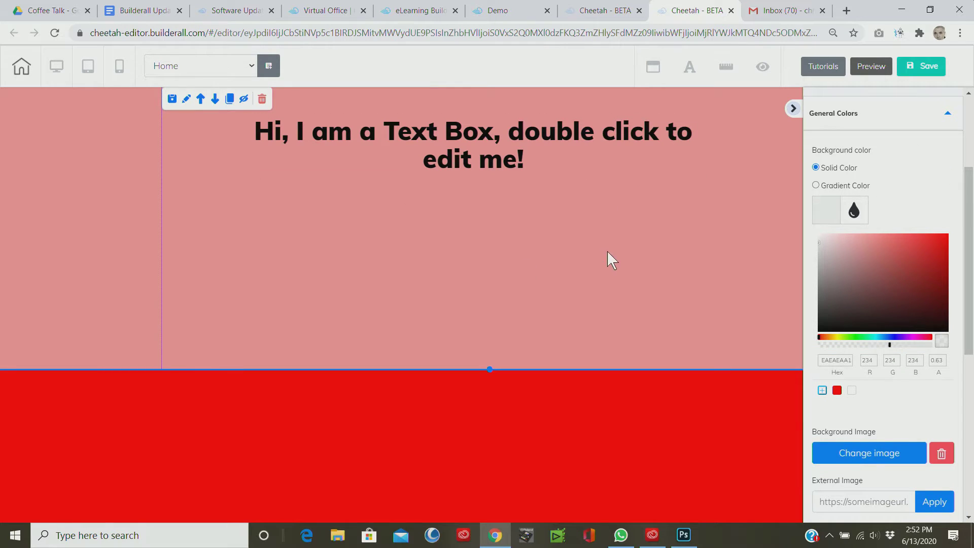
Switch the panel's background to Gradient Color and set the first gradient color to red FF0000.
left_click(816, 185)
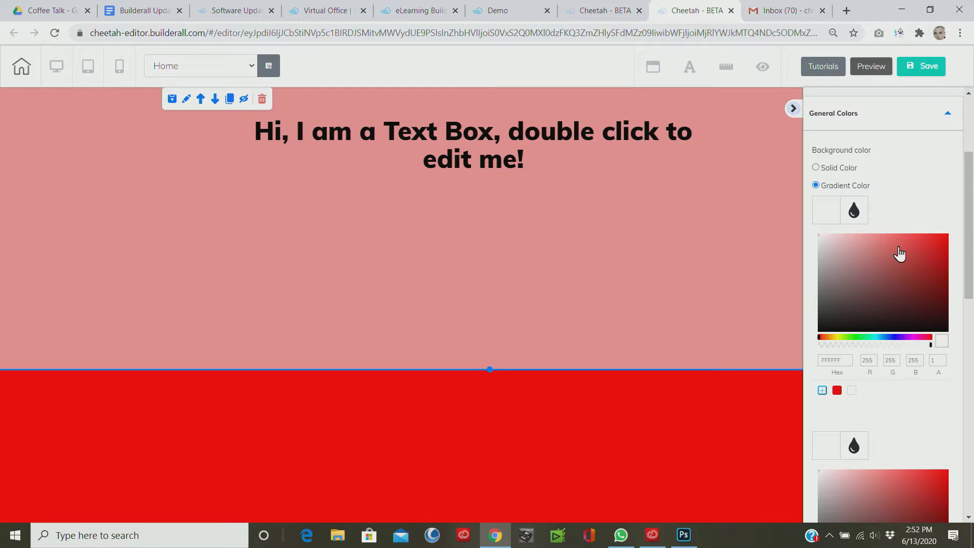
left_click(824, 219)
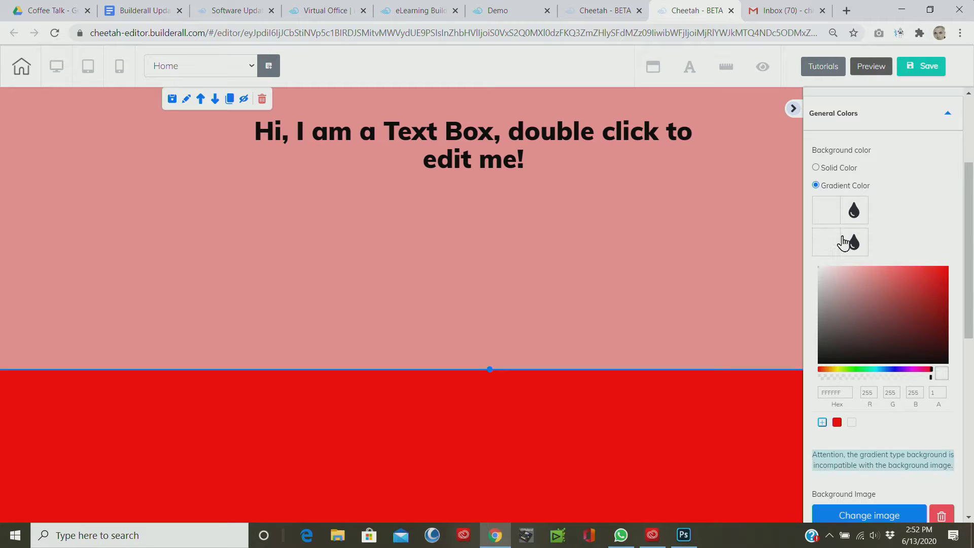
left_click(825, 213)
left_click_drag(889, 261, 961, 240)
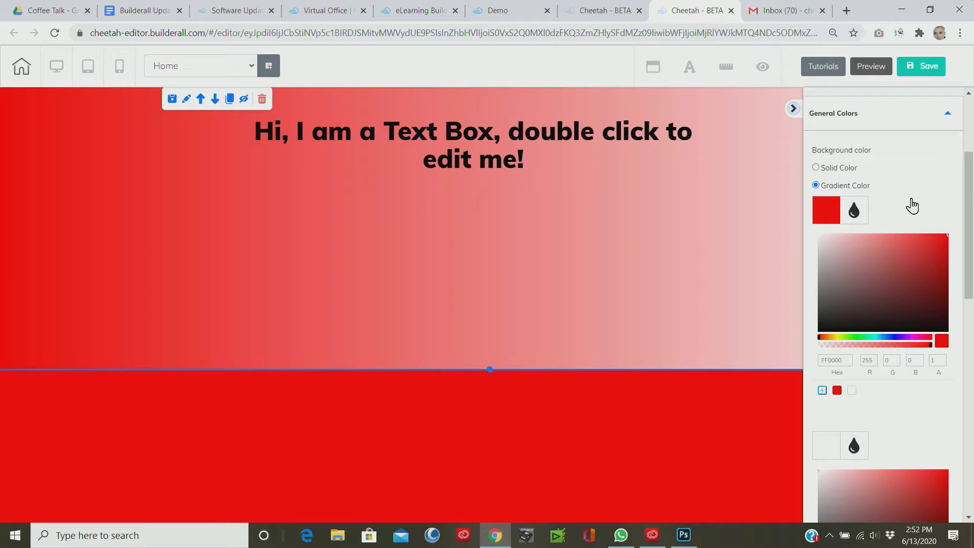
Set the second color of the panel's background gradient to dark yellow B5A80A.
scroll(881, 391, "down", 3)
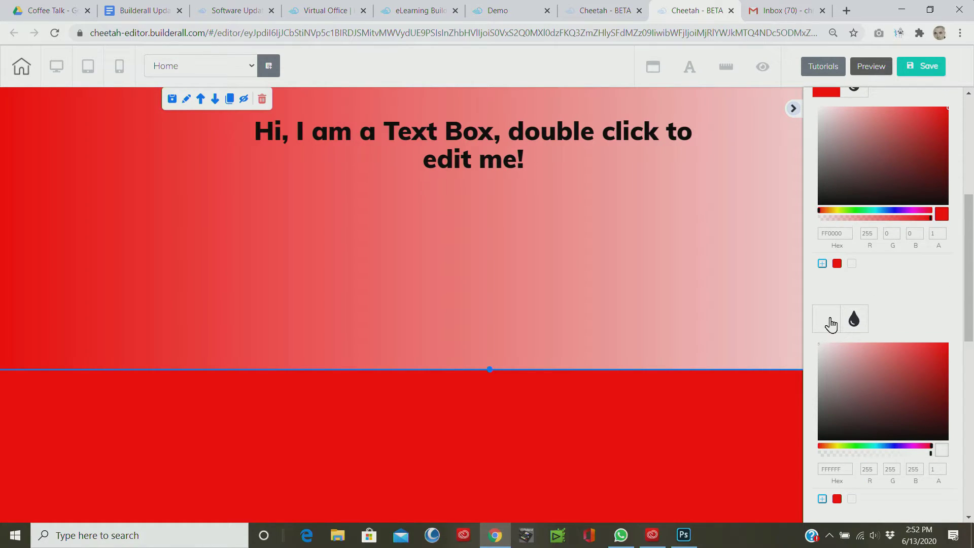
scroll(876, 363, "down", 3)
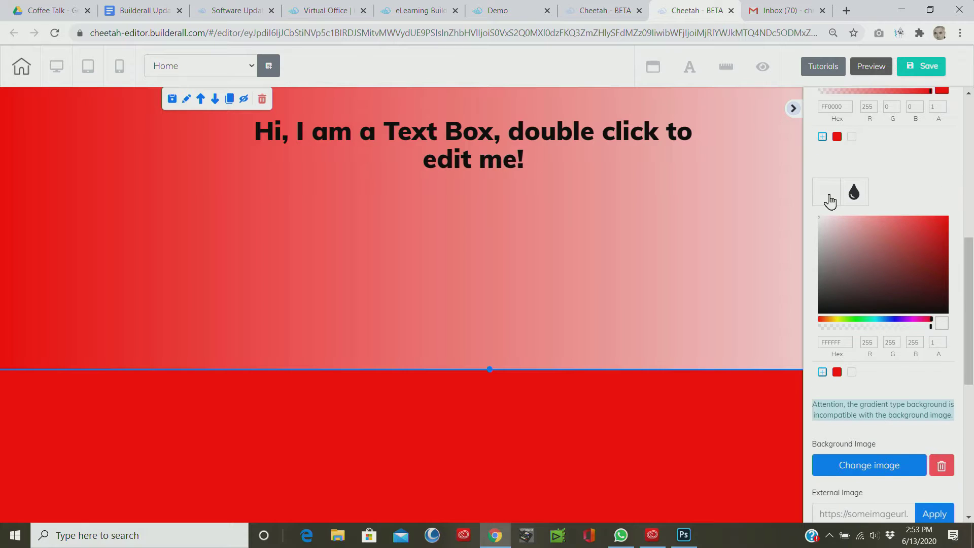
left_click(842, 320)
mouse_move(942, 247)
left_mouse_down()
mouse_move(944, 232)
mouse_move(942, 252)
left_mouse_up()
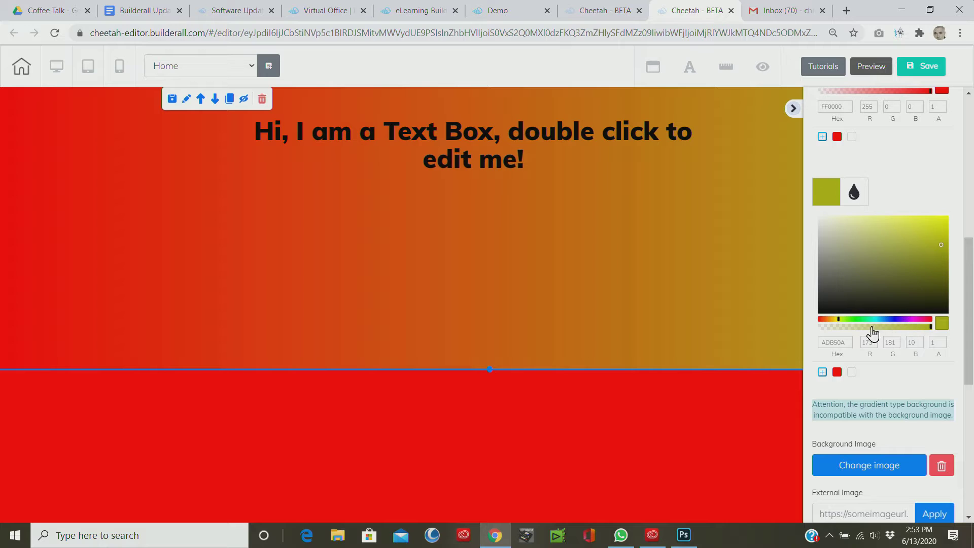
left_click_drag(839, 325, 837, 327)
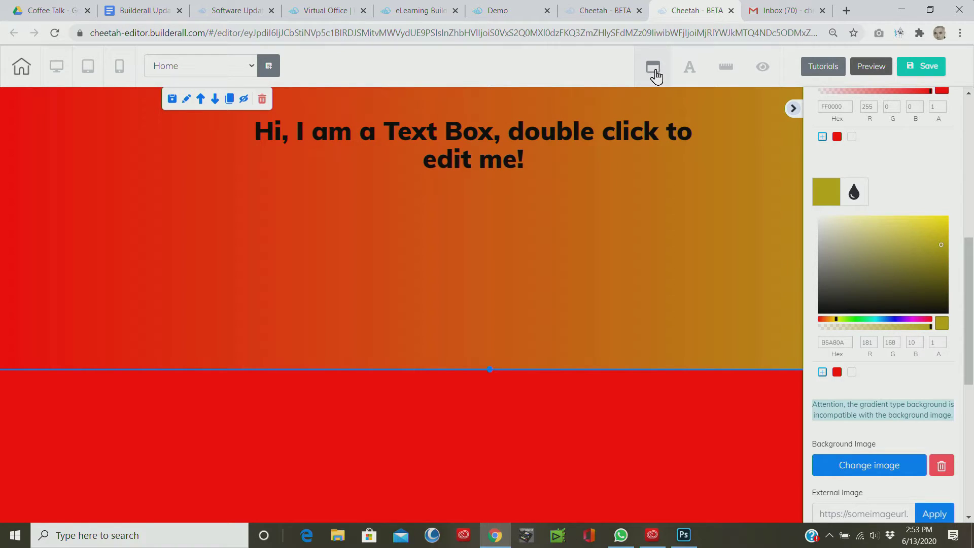
Open the site fonts settings and set the Title H1 line height to 1.3 em.
left_click(692, 75)
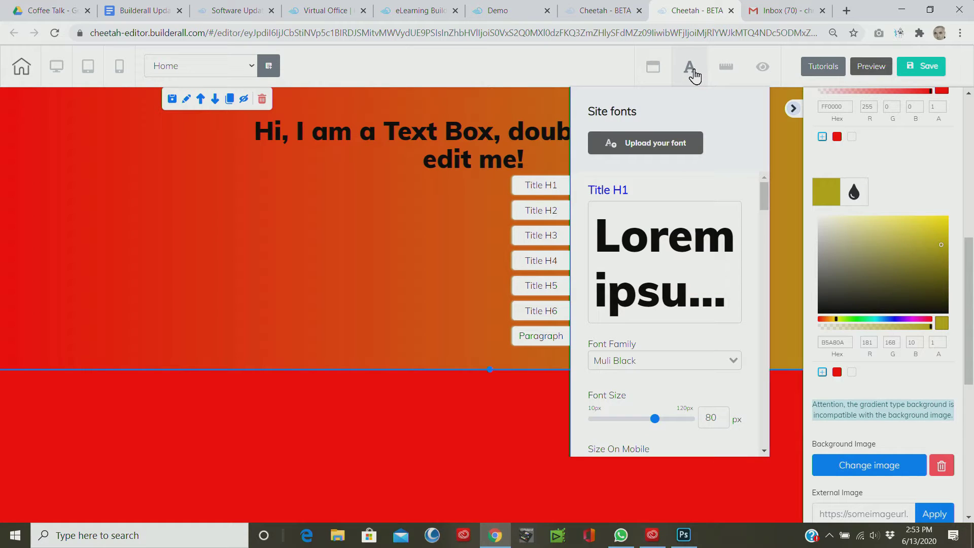
scroll(765, 195, "down", 1)
scroll(764, 196, "up", 1)
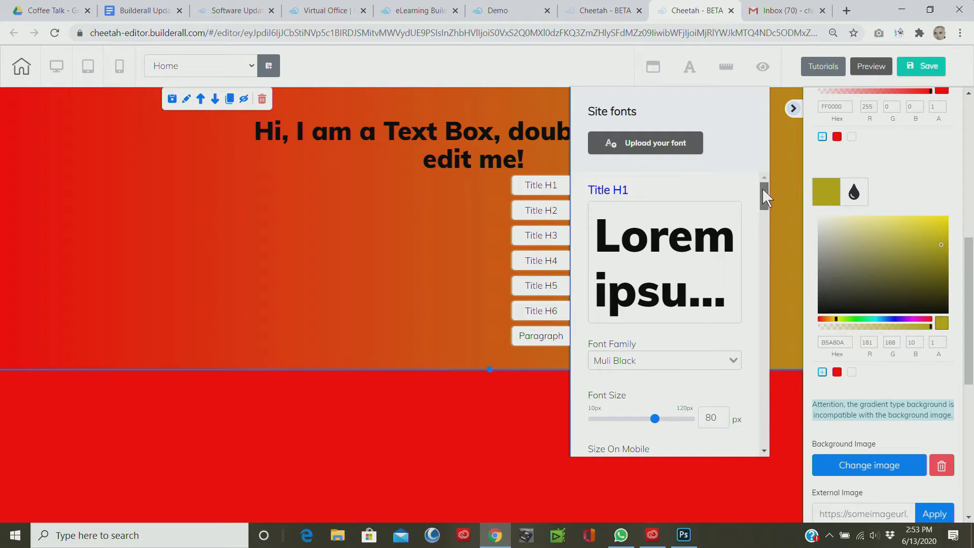
scroll(763, 189, "down", 2)
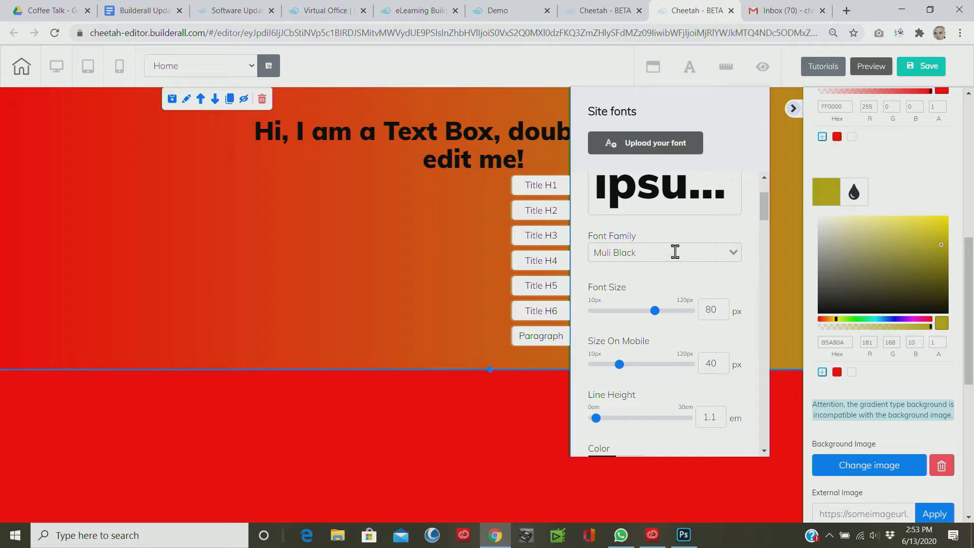
left_click_drag(766, 200, 764, 208)
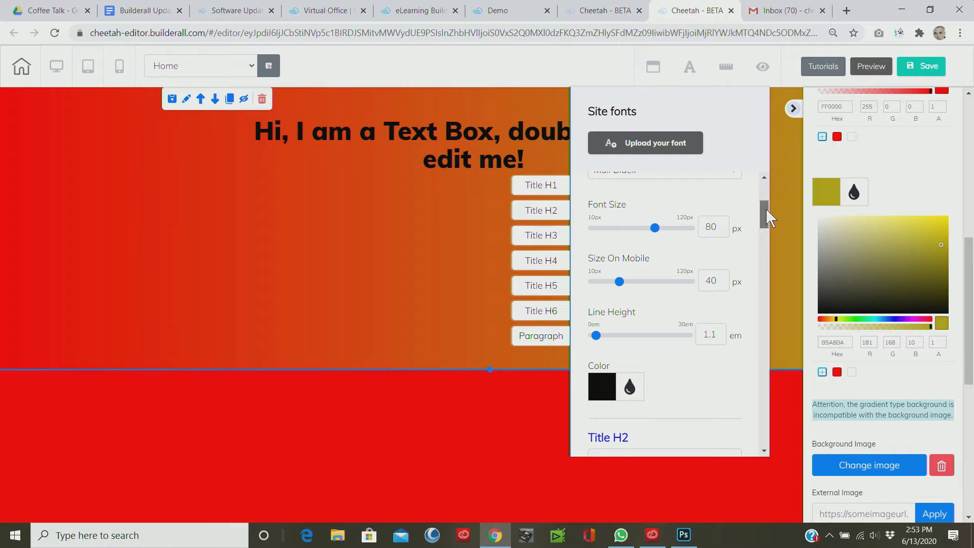
left_click_drag(766, 209, 766, 211)
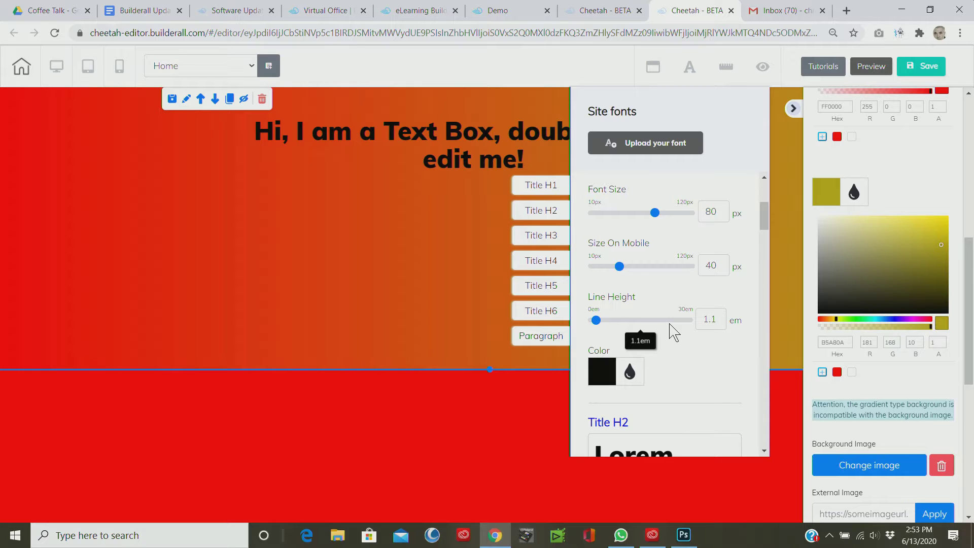
left_click(720, 317)
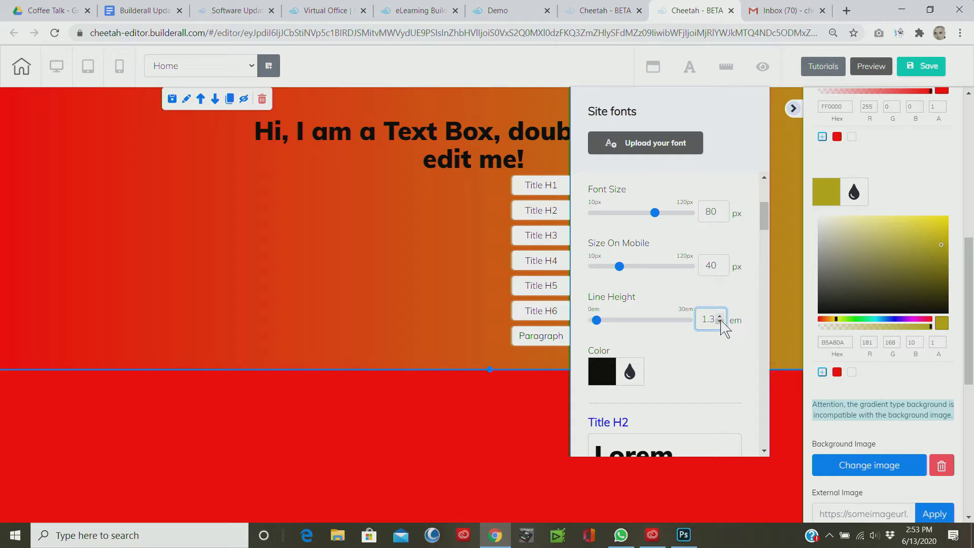
Set the Title H1 line height to 1.2 em and select the text box on the page.
left_click(719, 316)
scroll(766, 227, "down", 1)
scroll(766, 226, "up", 2)
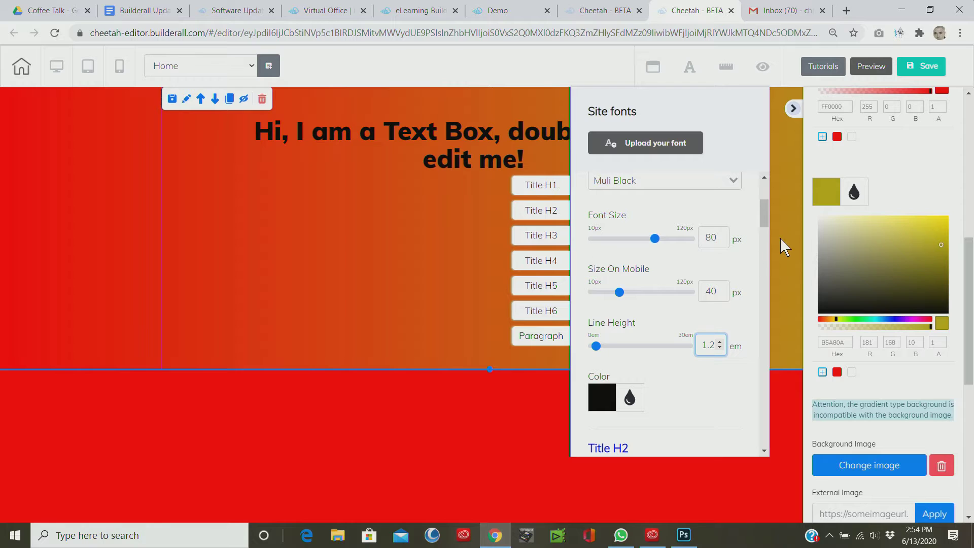
left_click(467, 155)
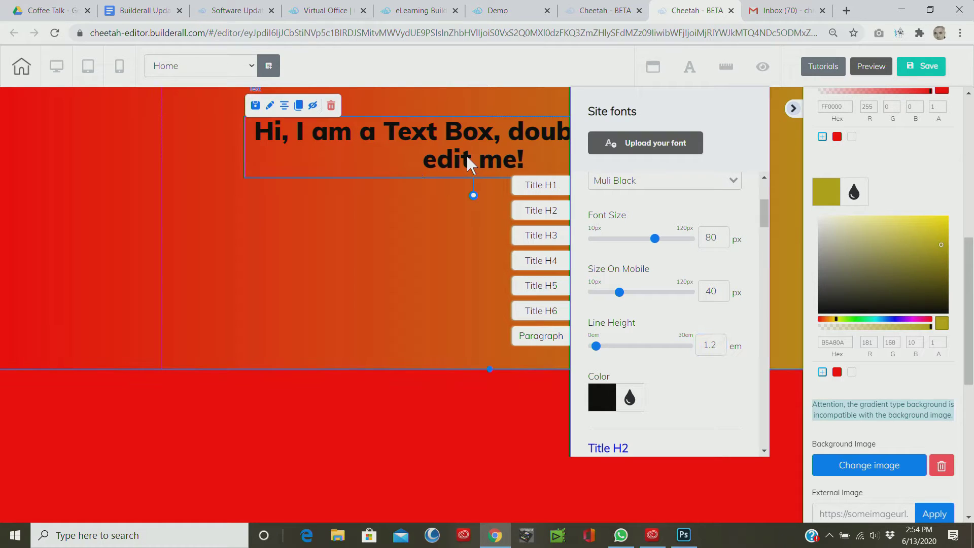
Switch the page to the mobile layout and open the site fonts at the Title H2 settings.
left_click(121, 68)
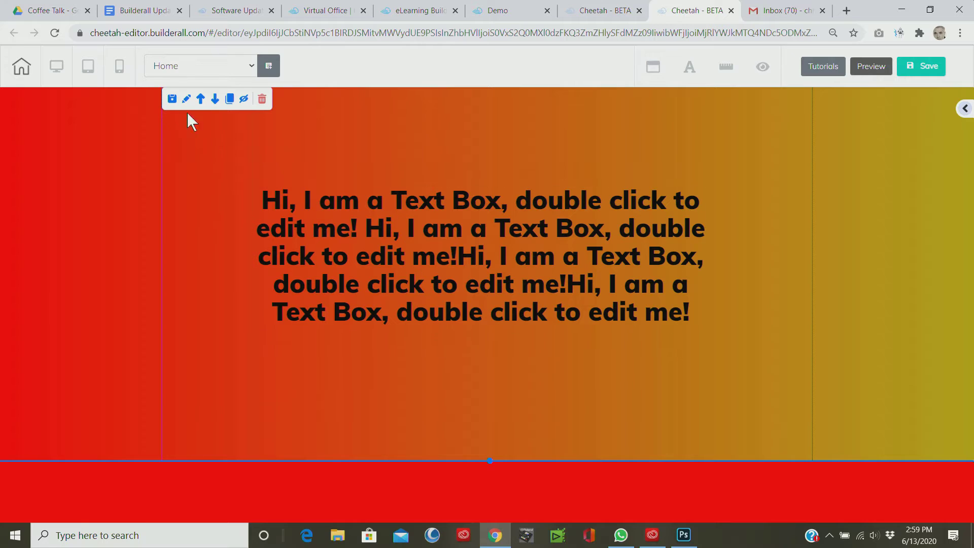
left_click(120, 71)
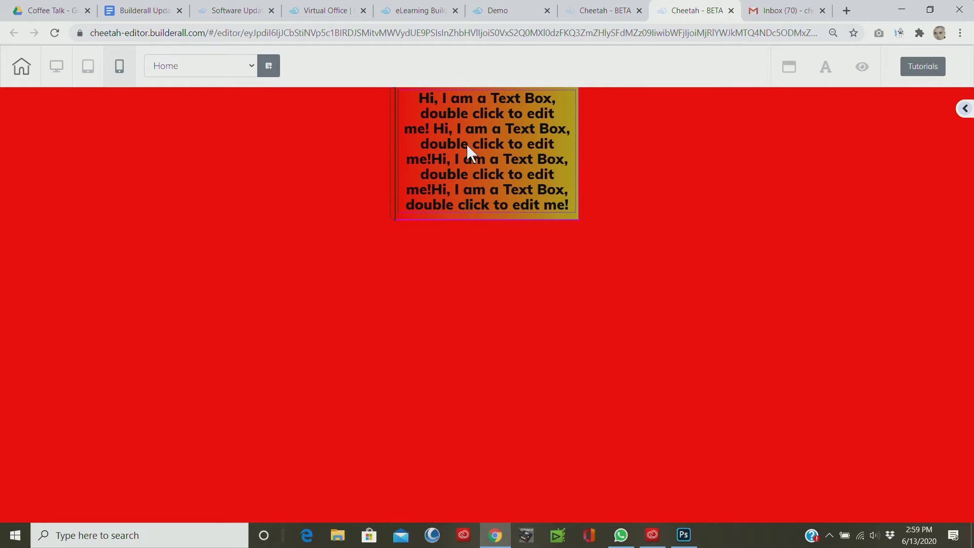
left_click(827, 71)
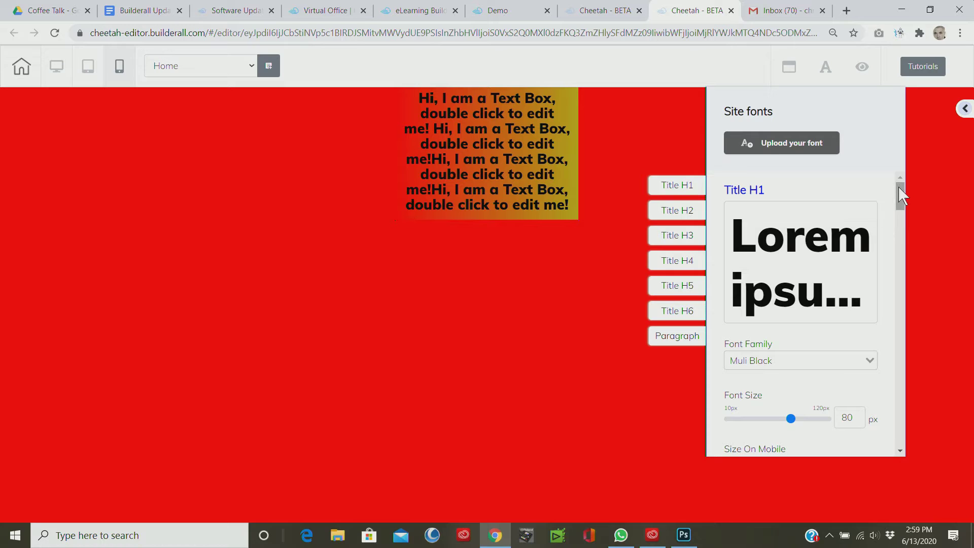
left_click_drag(899, 197, 899, 248)
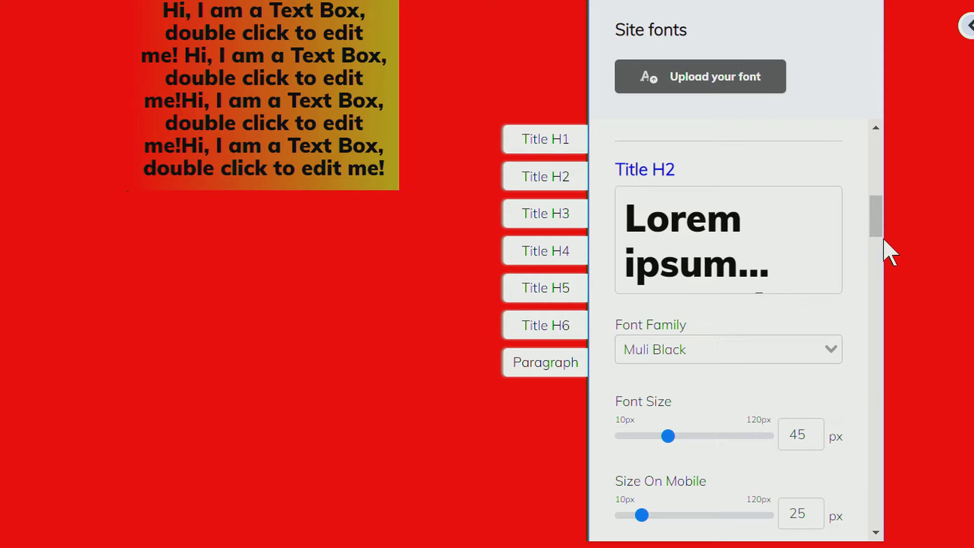
left_click_drag(901, 254, 903, 273)
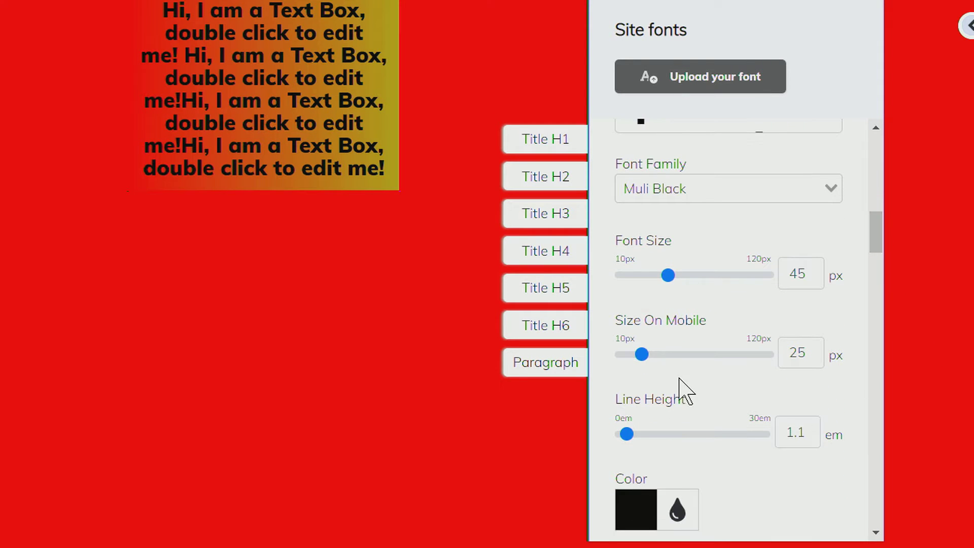
Reduce the Title H2 size on mobile to 14 px.
left_click(814, 357)
left_click(814, 357)
left_click(814, 357)
left_click(814, 356)
left_click(814, 356)
left_click(814, 356)
left_click(814, 356)
left_click(814, 357)
left_click(814, 357)
left_click(814, 356)
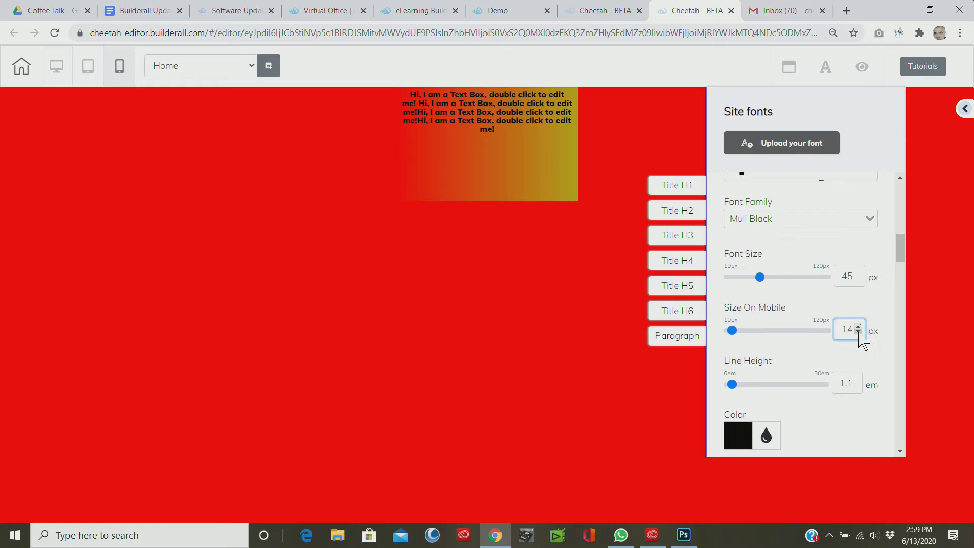
Raise the Title H2 size on mobile to 24 px.
left_click(859, 326)
left_click(858, 326)
left_click(858, 326)
left_click(858, 327)
left_click(858, 327)
left_click(859, 326)
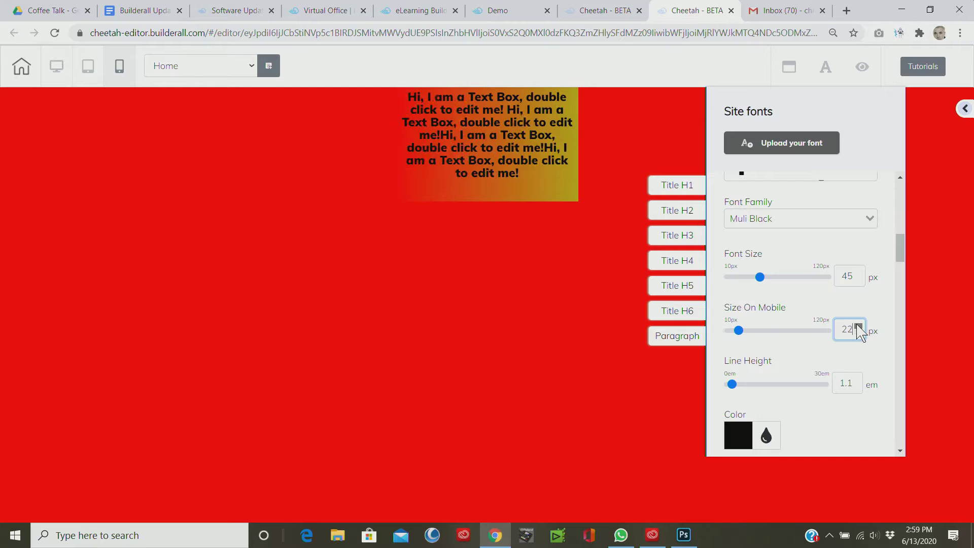
left_click(859, 326)
left_click(859, 326)
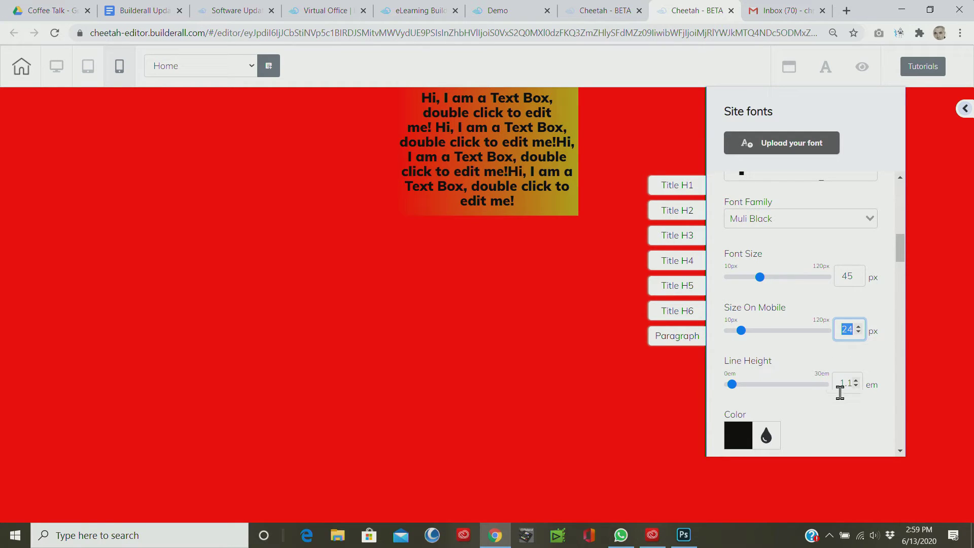
Increase the Title H2 size on mobile further, past 29 px.
left_click(859, 328)
left_click(858, 328)
left_click(859, 327)
left_click(858, 327)
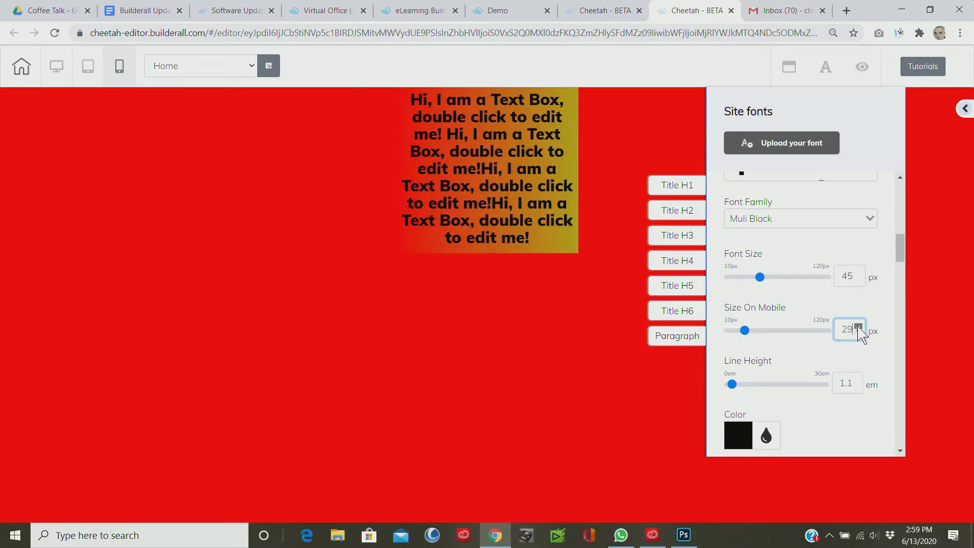
left_click(859, 328)
left_click(858, 327)
left_click(858, 327)
left_click(858, 327)
left_click(859, 327)
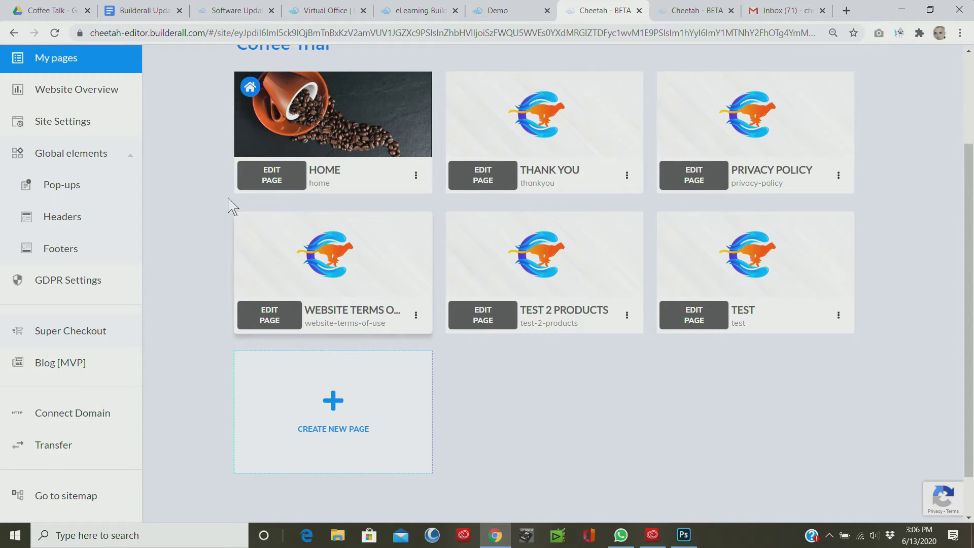
Open Super Checkout from the site dashboard and edit the 6 Day Weight Loss Coffee Pack product.
scroll(196, 274, "up", 3)
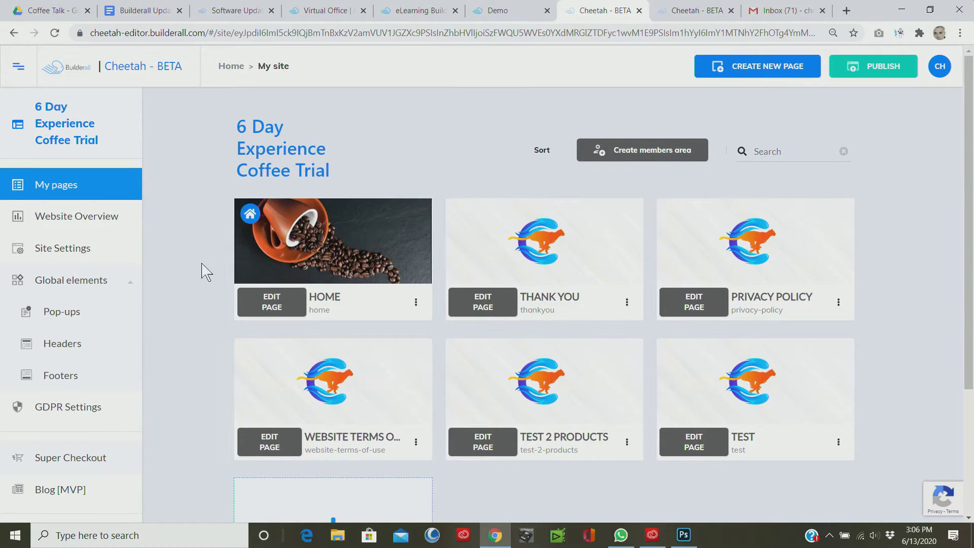
scroll(210, 258, "down", 3)
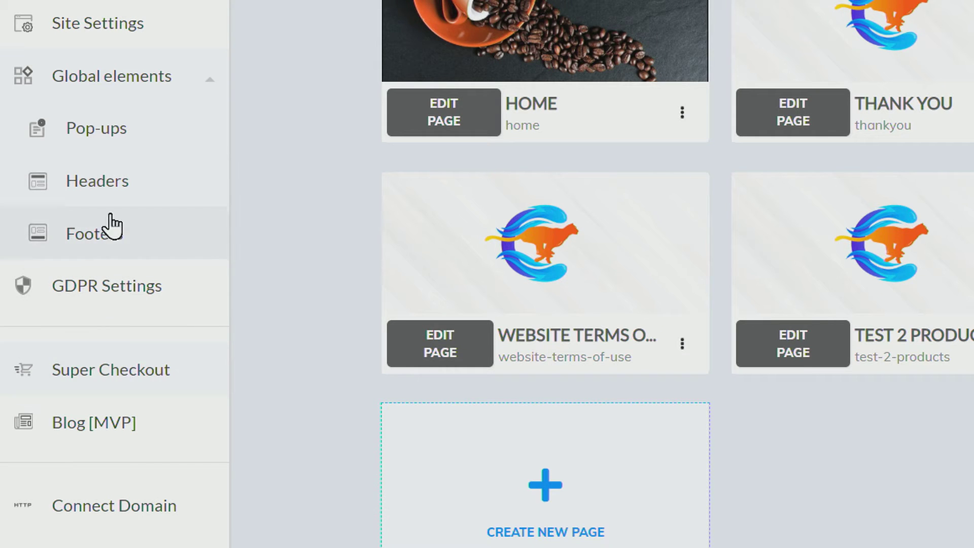
left_click(112, 377)
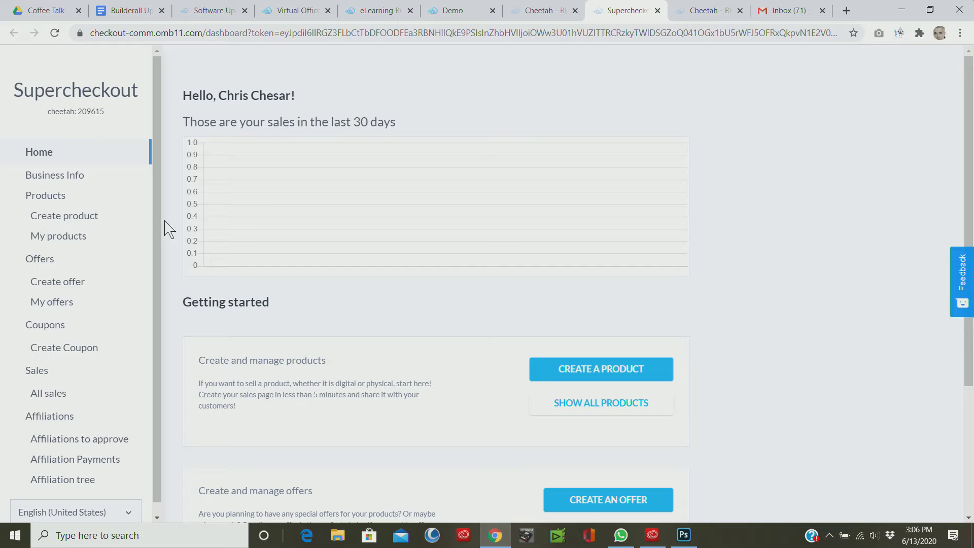
left_click(67, 245)
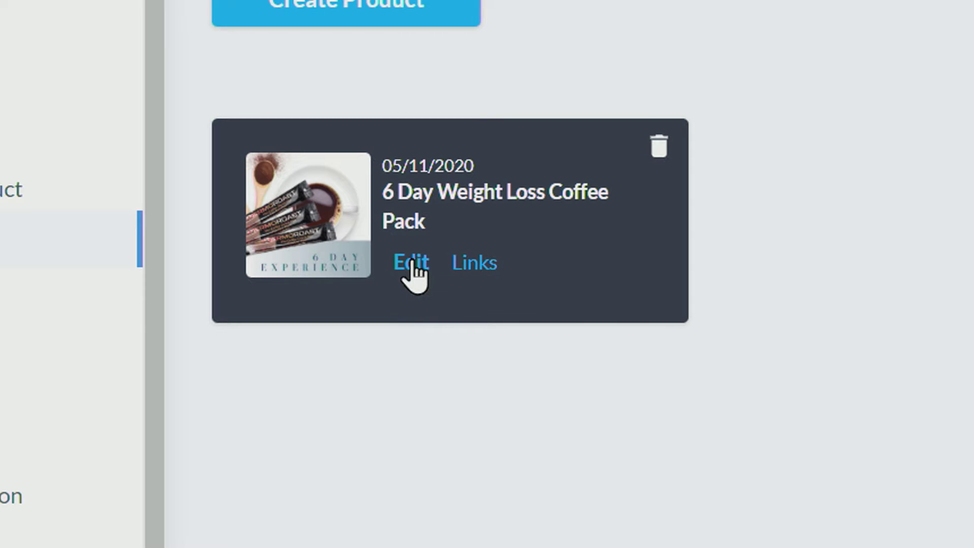
left_click(411, 263)
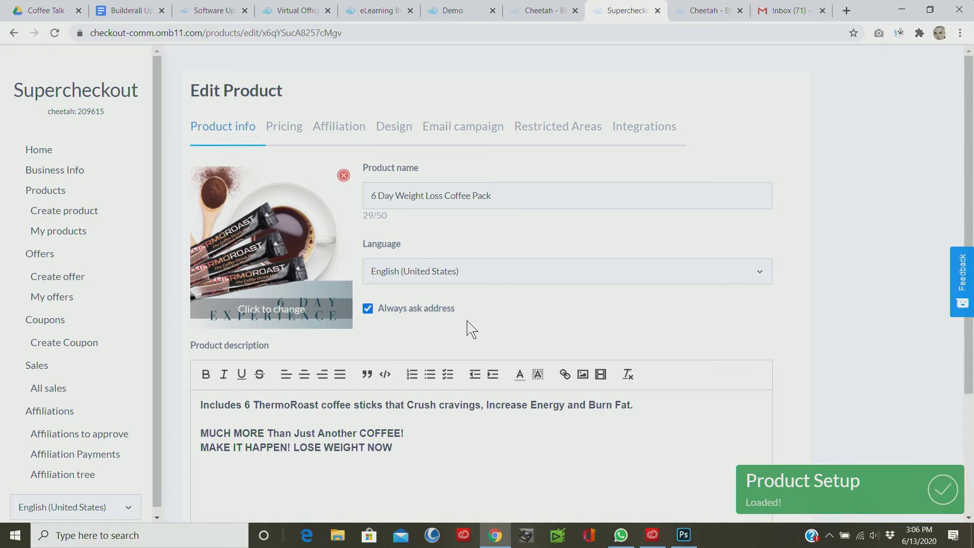
Look over the product's Pricing, Affiliation and Email campaign settings.
left_click(282, 135)
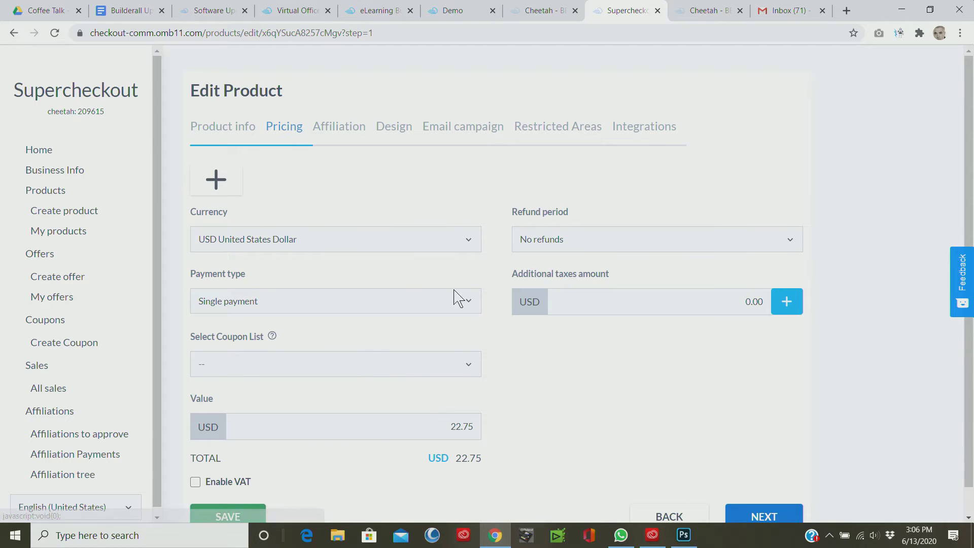
left_click(340, 130)
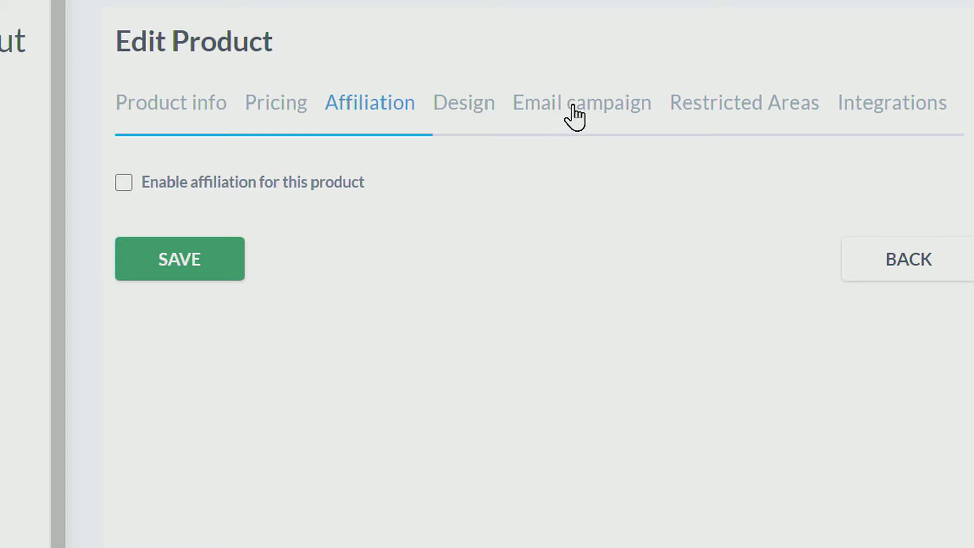
left_click(562, 107)
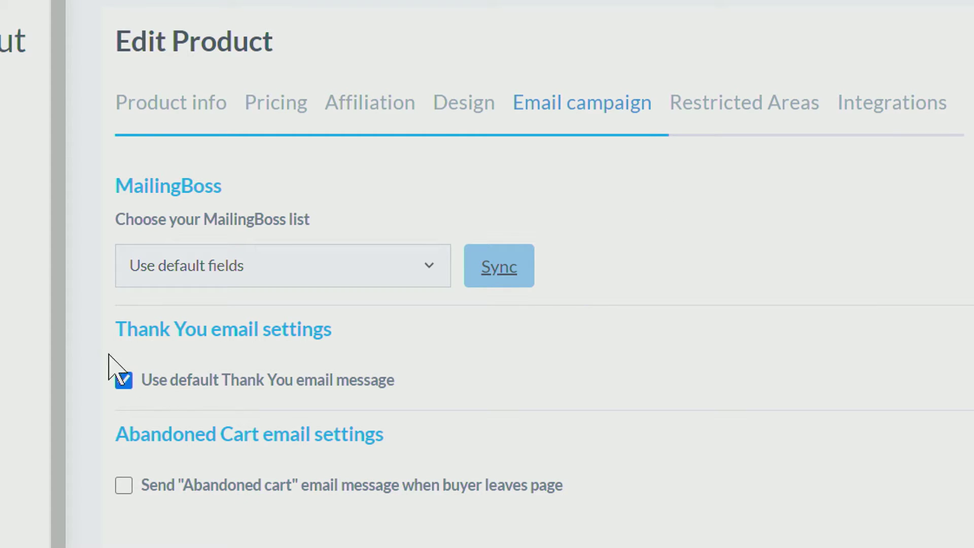
Examine the Thank You email option and the MailingBoss lists available for the product's email campaign.
left_click(146, 394)
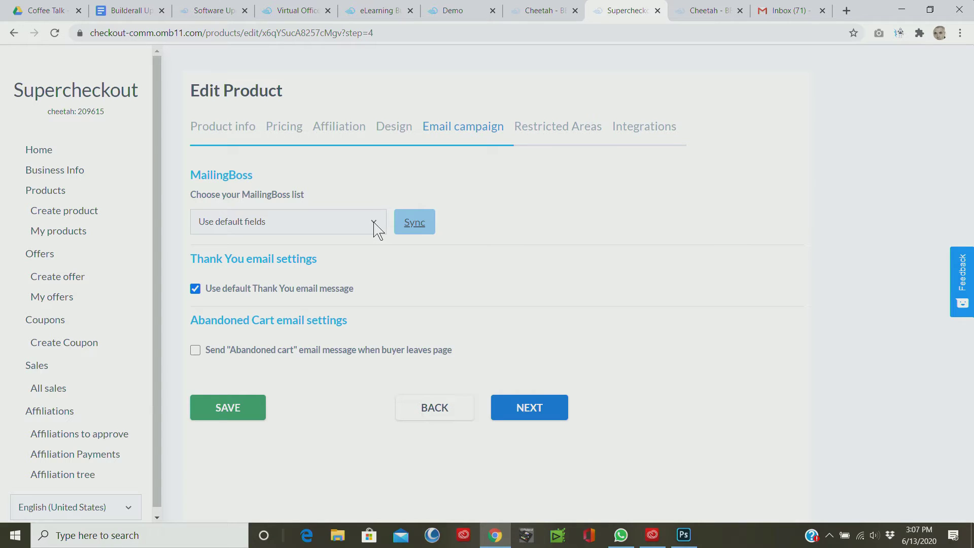
left_click(374, 221)
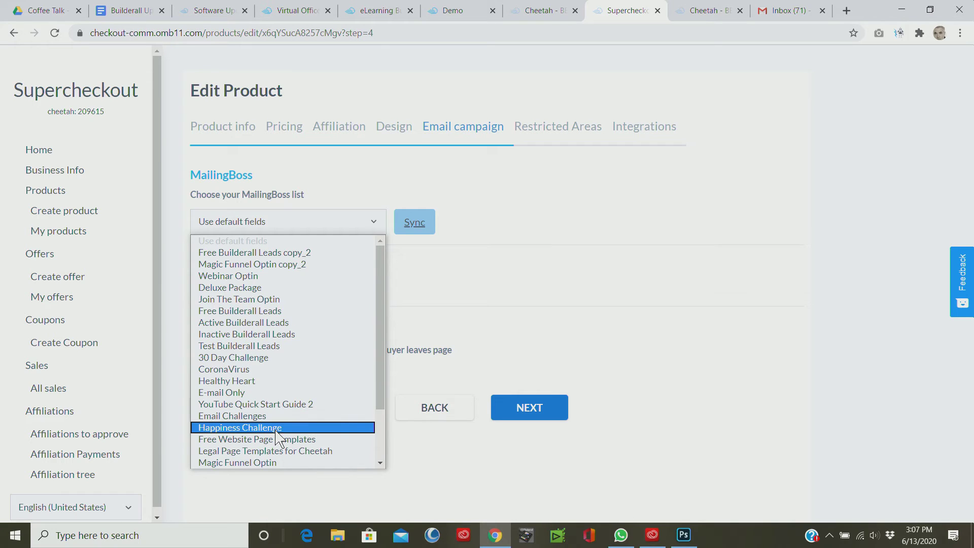
left_click(528, 196)
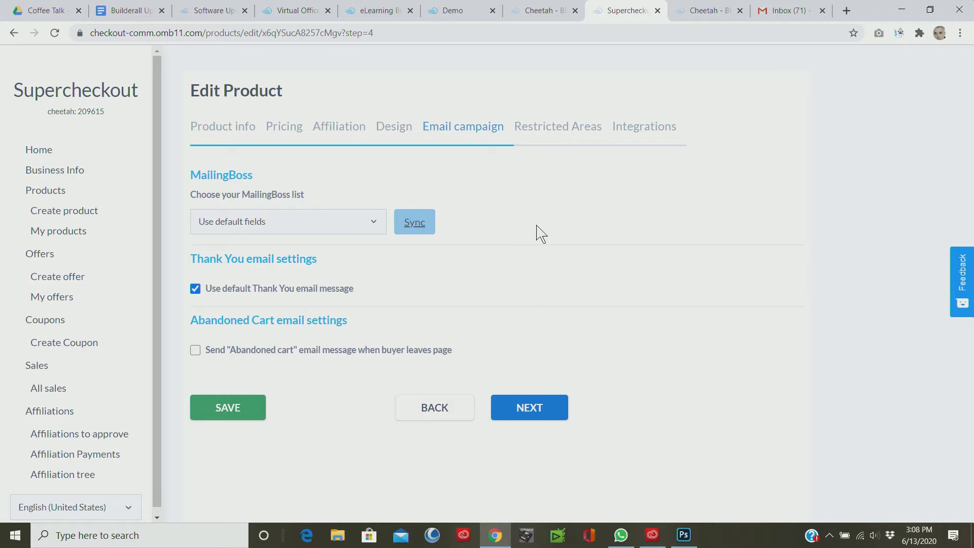
Switch to the Software Updates - 06/12/2020 blog post, read its Cheetah, MailingBoss and eLearning sections, and highlight the ELearning Access paragraph.
key("ctrl+3")
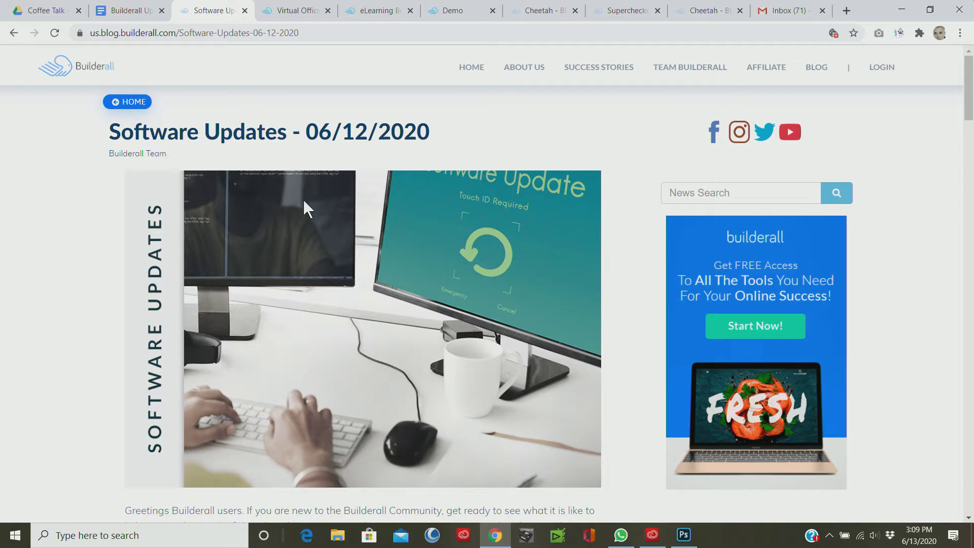
scroll(306, 215, "down", 5)
scroll(311, 232, "down", 2)
scroll(322, 233, "down", 1)
scroll(321, 226, "up", 3)
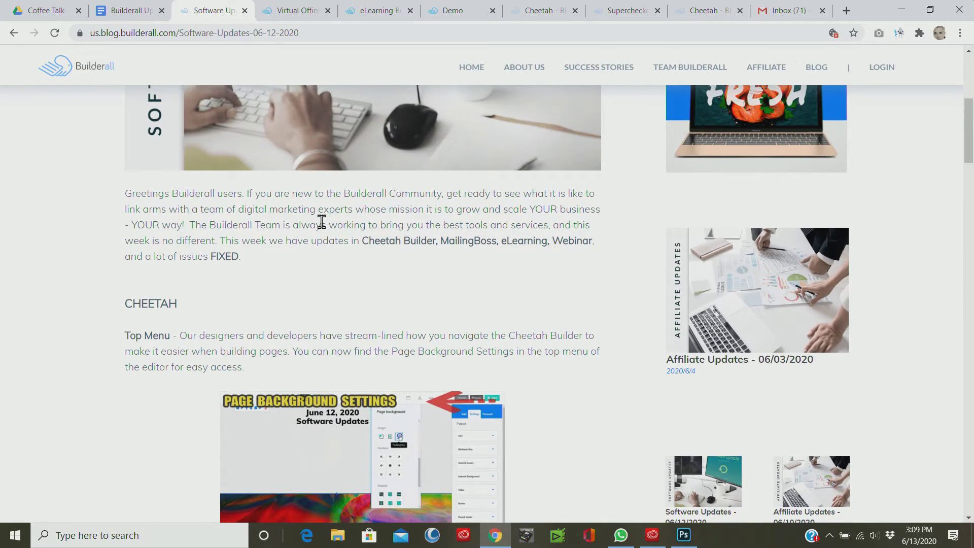
scroll(322, 221, "down", 4)
scroll(330, 231, "down", 2)
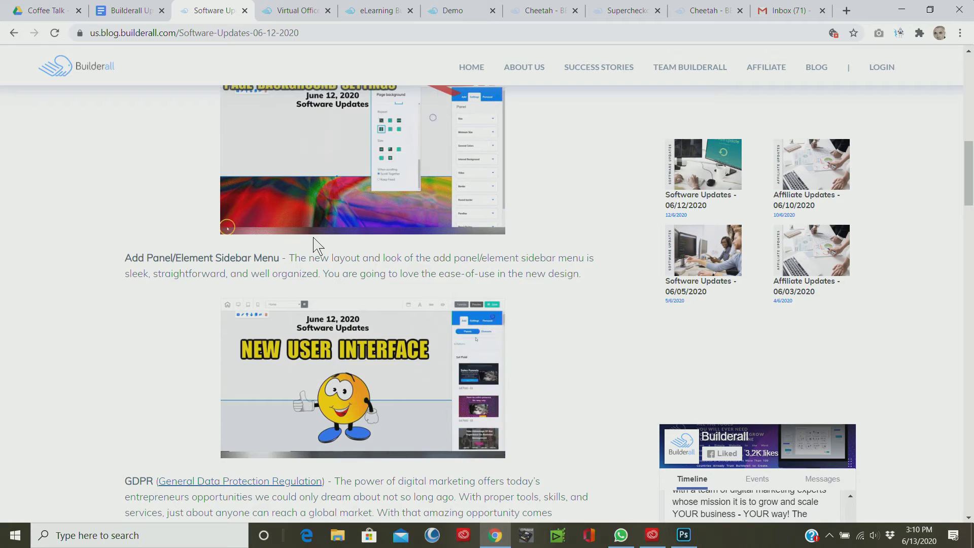
scroll(316, 245, "down", 2)
scroll(315, 245, "down", 5)
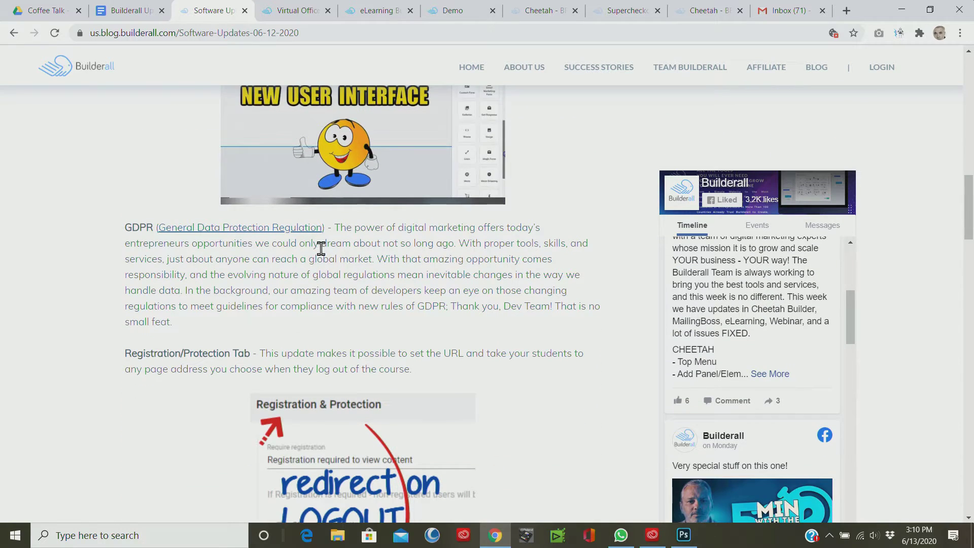
scroll(363, 291, "down", 4)
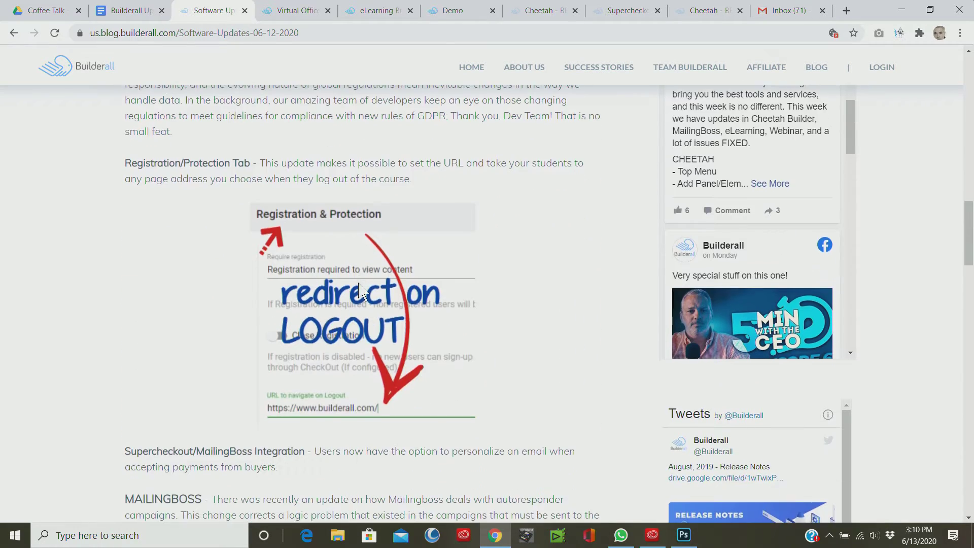
scroll(358, 285, "down", 5)
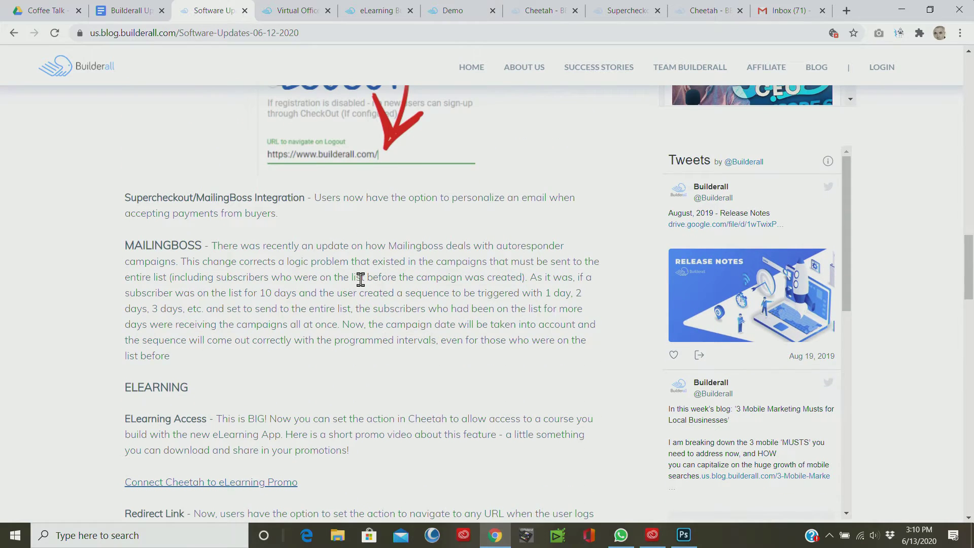
scroll(360, 279, "down", 5)
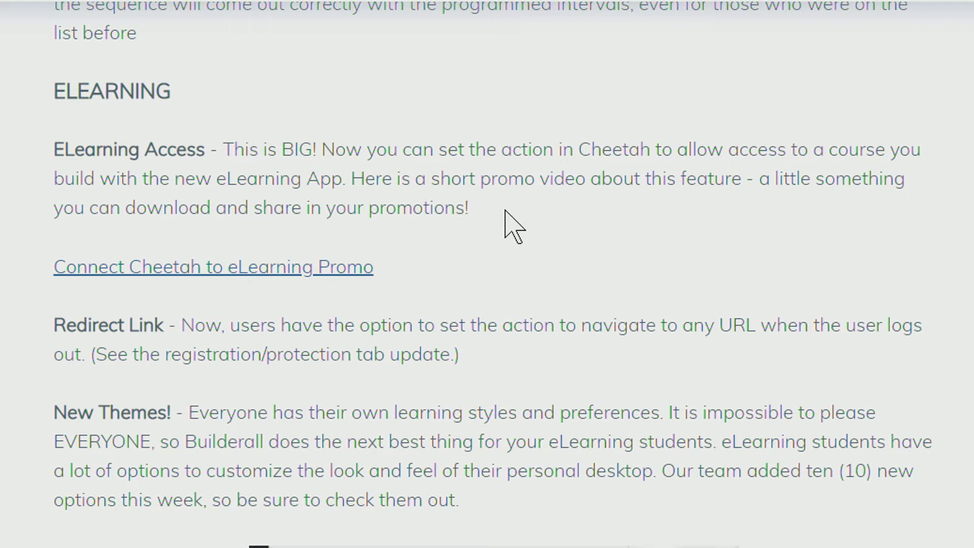
left_click_drag(505, 205, 39, 156)
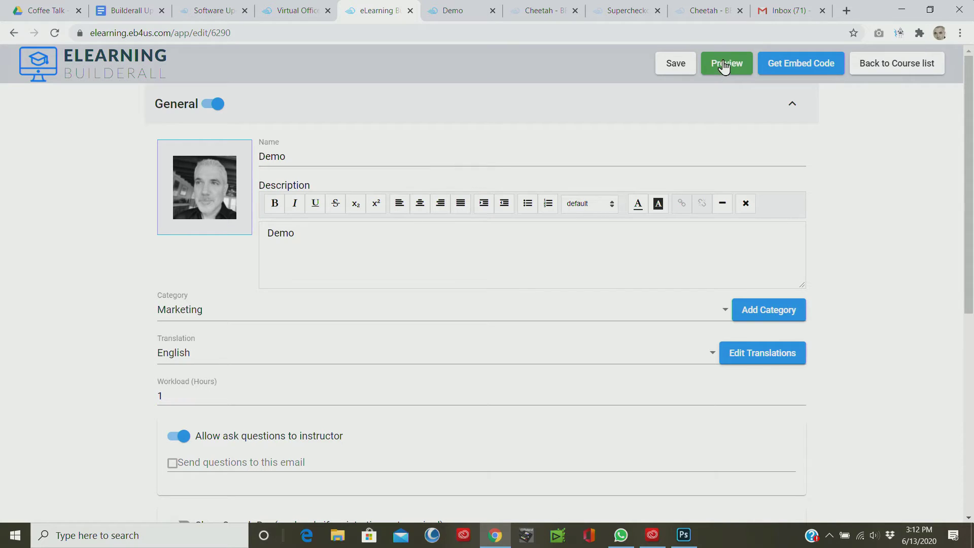
Preview the Demo course in eLearning Builderall and try the Yellow Light and Red Light color themes.
left_click(735, 73)
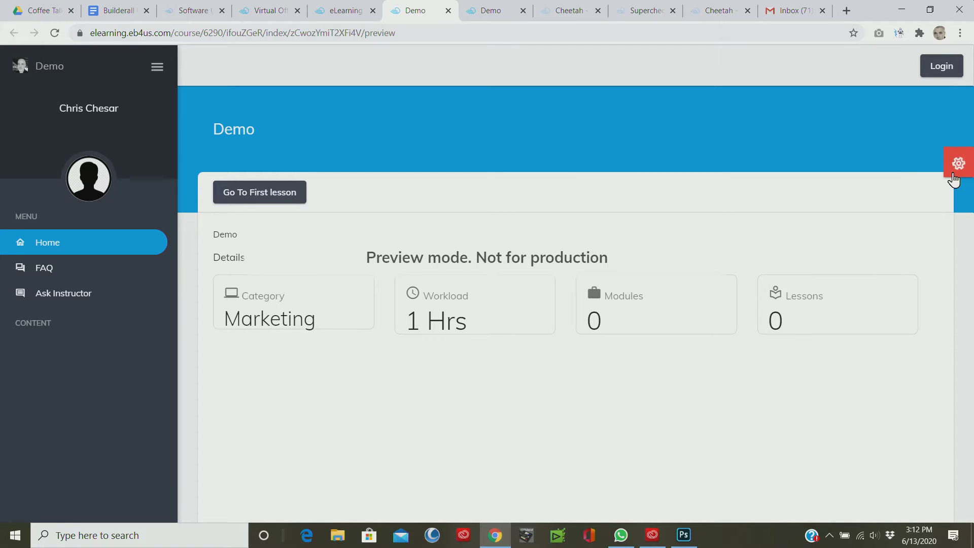
left_click(959, 168)
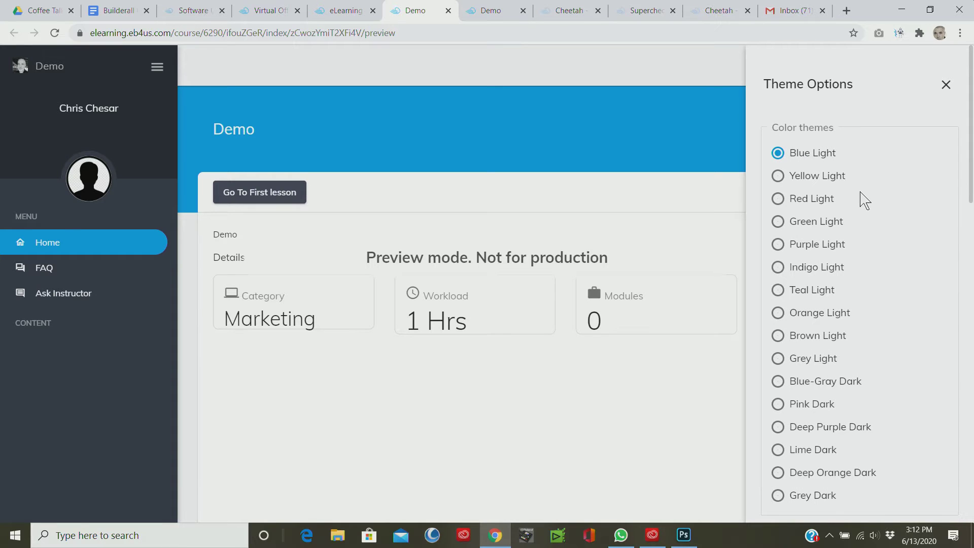
left_click(778, 176)
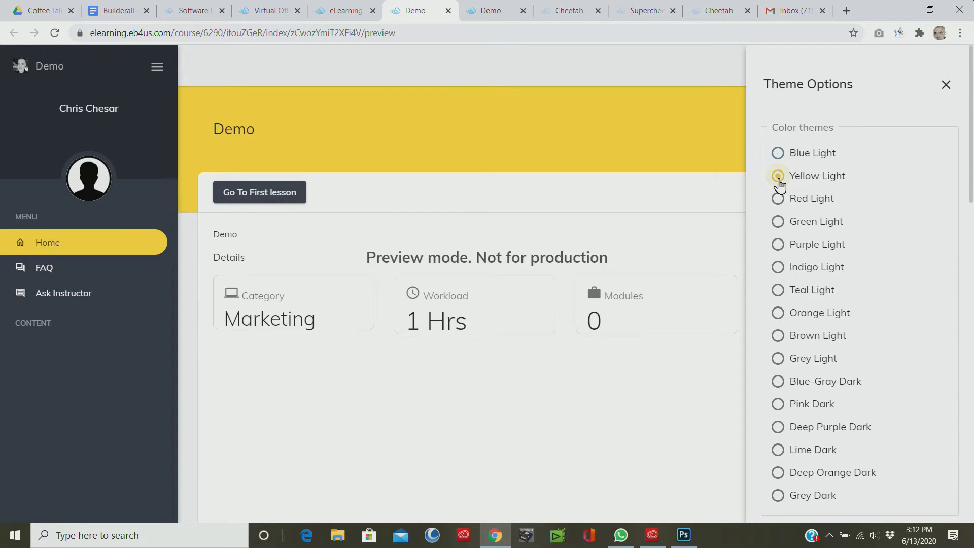
left_click(779, 201)
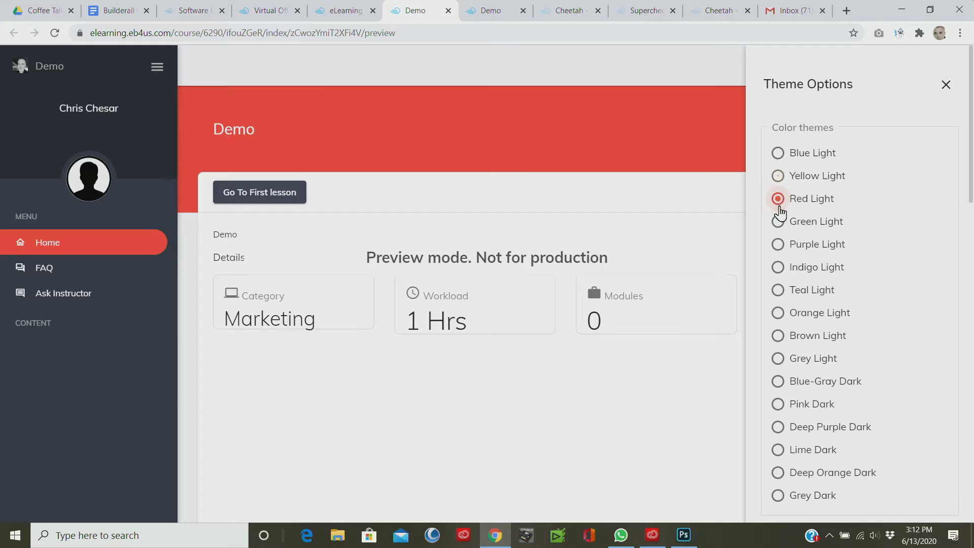
Try the Indigo Light and Brown Light color themes on the Demo course preview and apply Blue-Gray Dark.
left_click(777, 270)
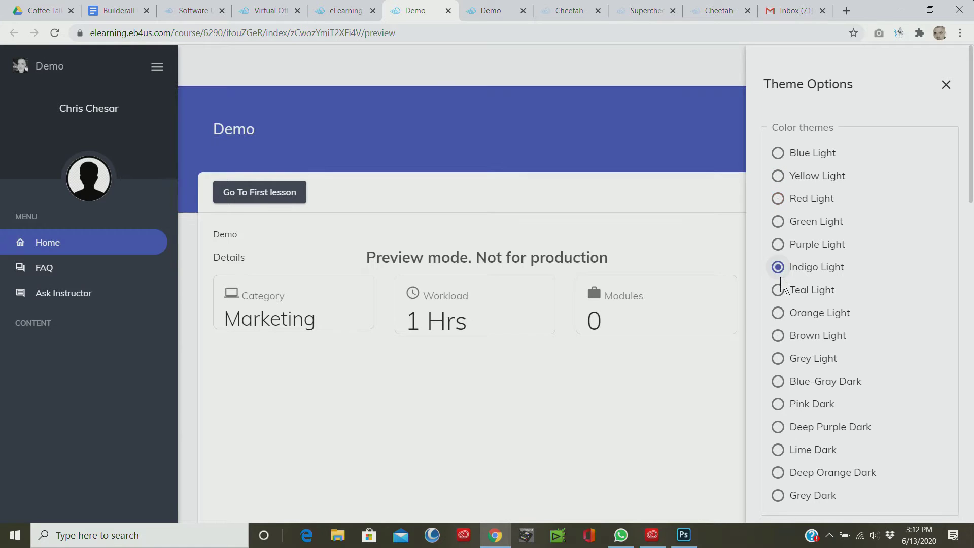
left_click(779, 337)
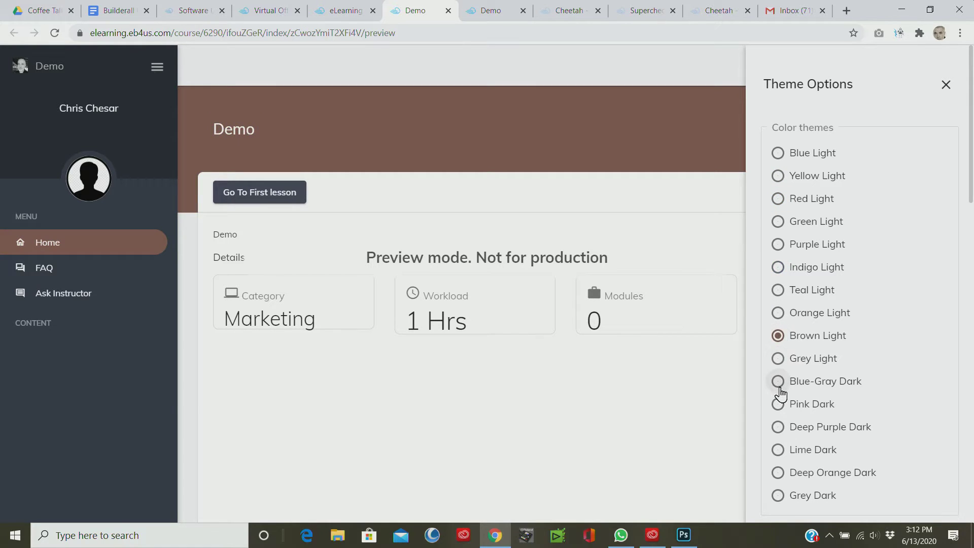
left_click(778, 382)
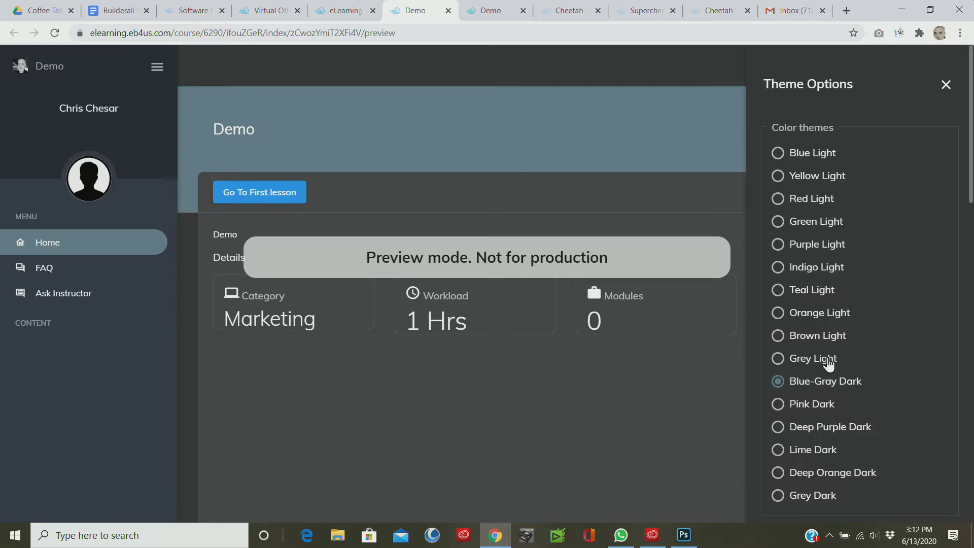
Try Vertical Layout #2 and Vertical Layout #3 for the course preview and apply Horizontal Layout #1.
scroll(888, 347, "down", 2)
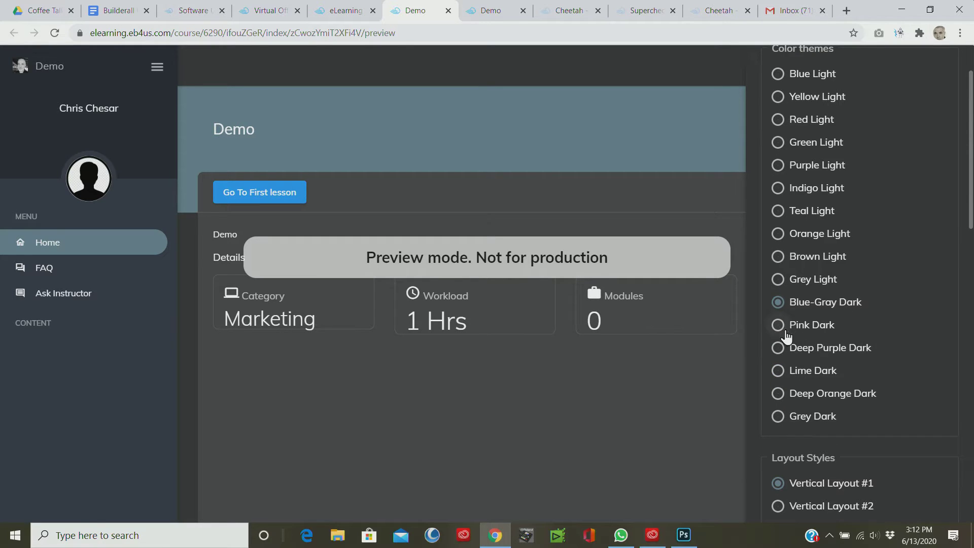
scroll(847, 344, "down", 5)
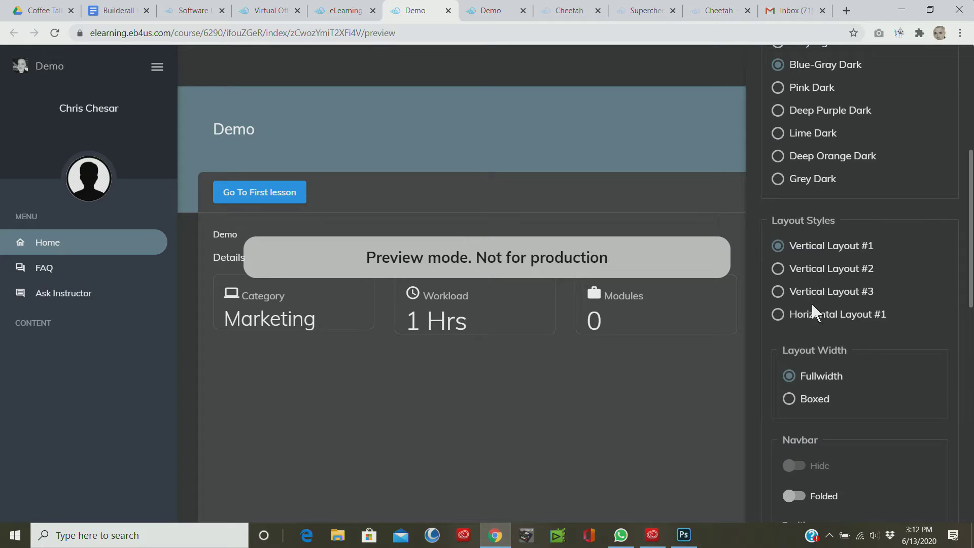
left_click(778, 269)
left_click(780, 299)
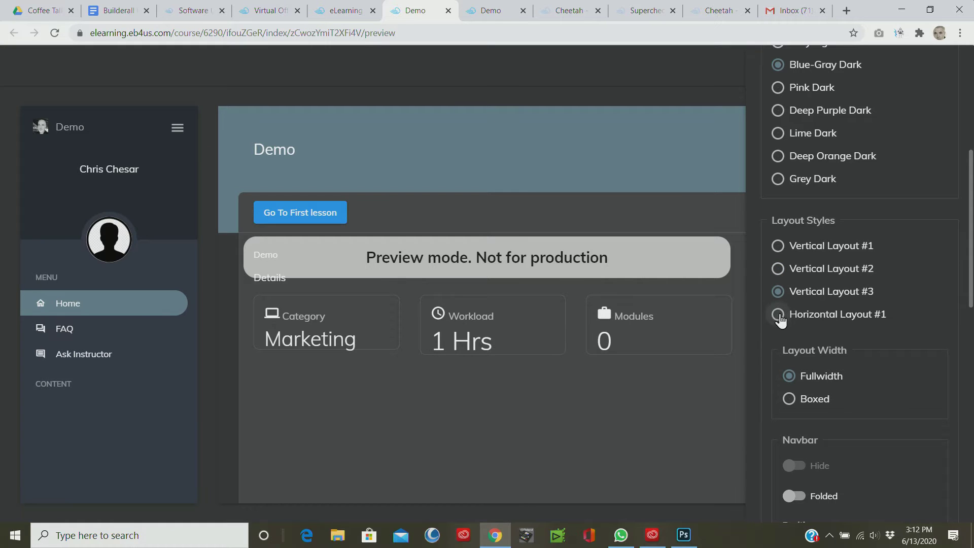
left_click(779, 315)
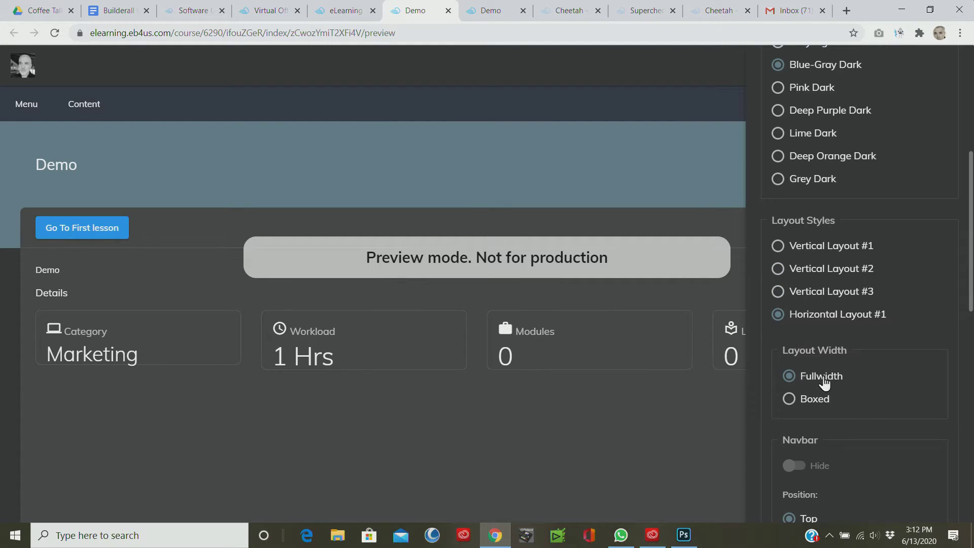
Try the Boxed layout width and navbar Style 2, restoring Fullwidth and Style 1.
left_click(791, 399)
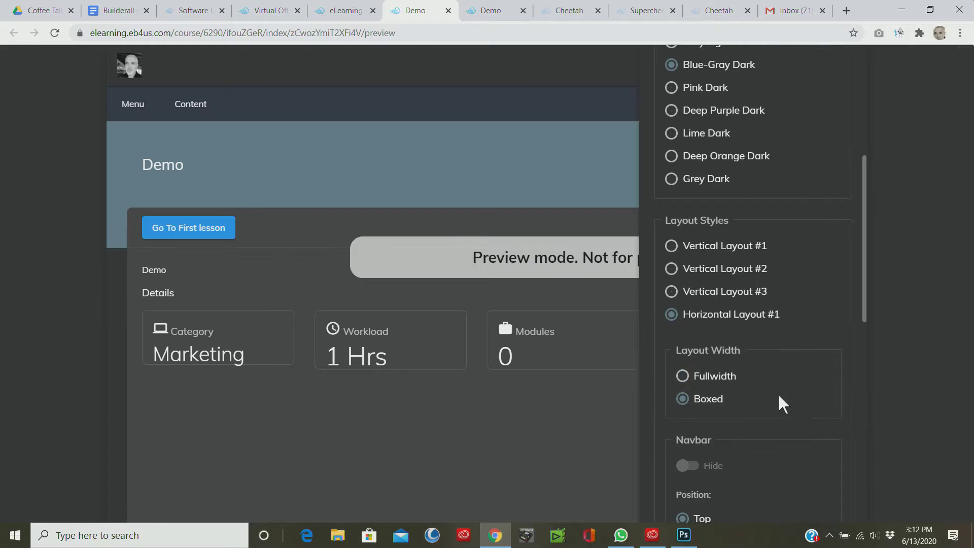
left_click(684, 377)
scroll(854, 376, "down", 5)
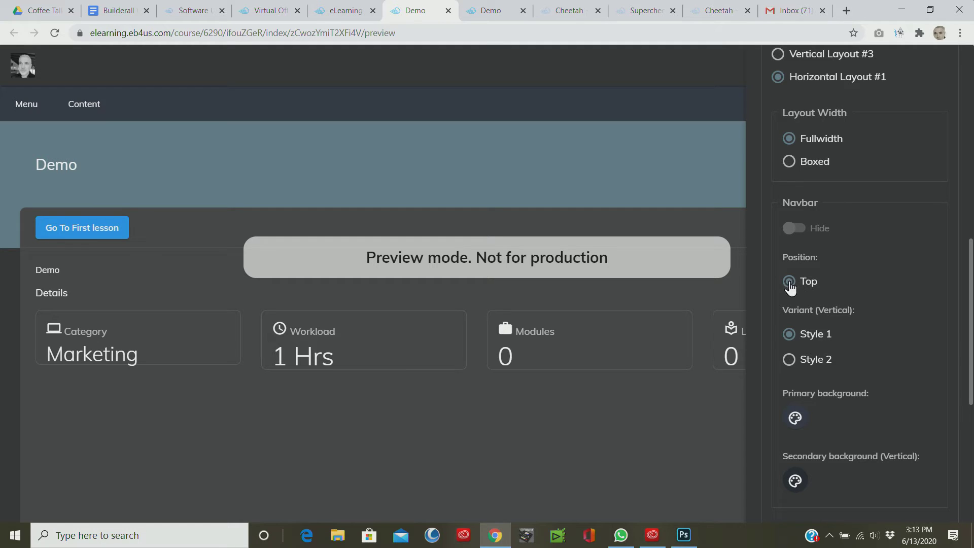
left_click(789, 361)
left_click(807, 345)
Try fuse-navy 50 as the navbar's primary background, set it to fuse-navy 100, and close the theme options.
scroll(844, 354, "down", 3)
left_click(795, 260)
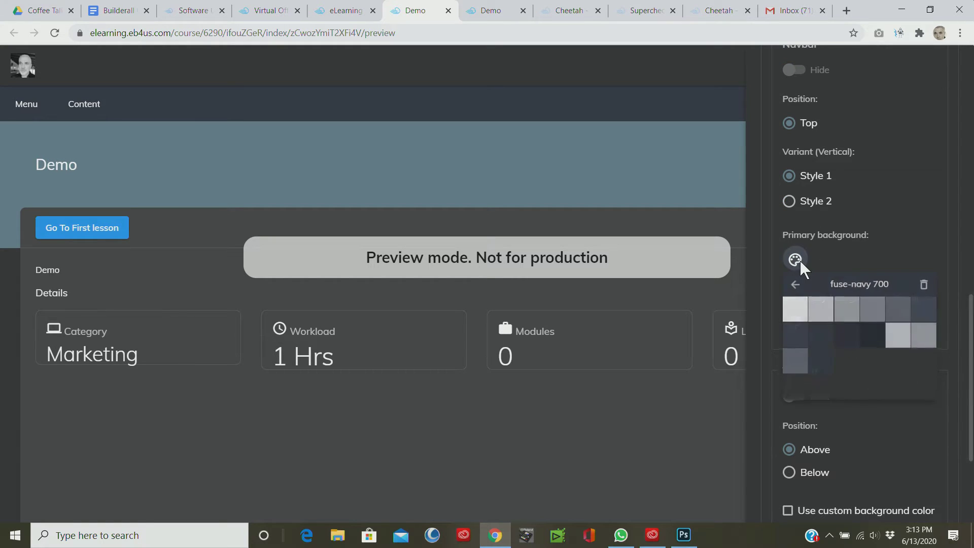
left_click(797, 314)
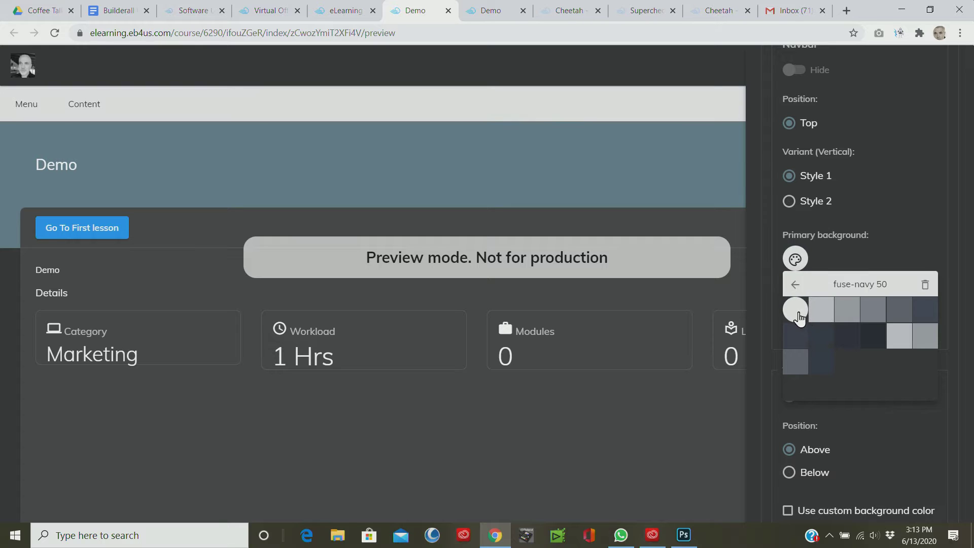
left_click(823, 312)
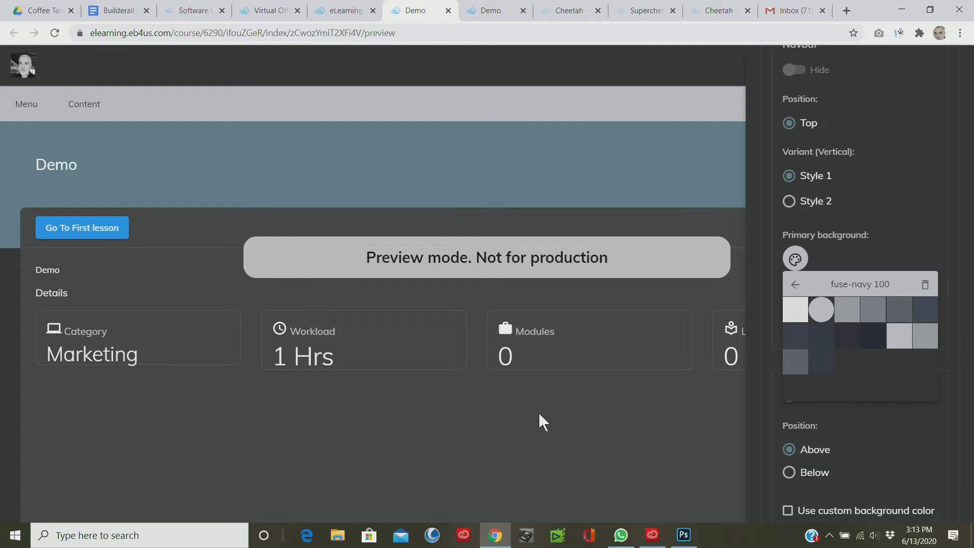
left_click(548, 423)
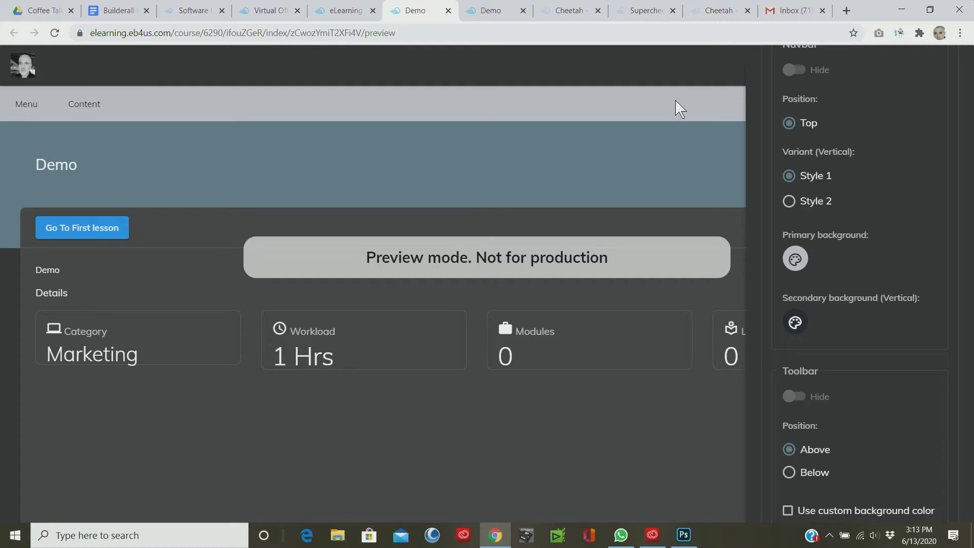
scroll(941, 89, "up", 10)
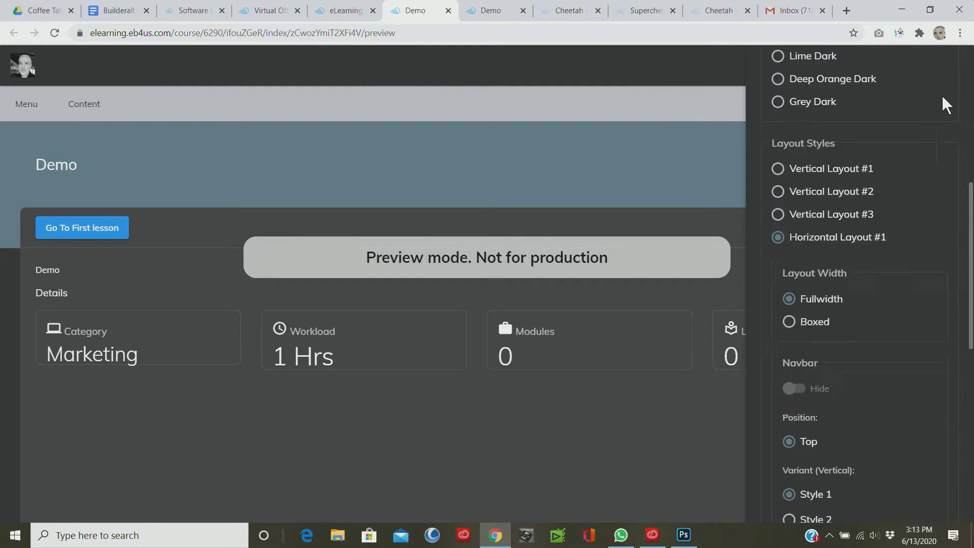
scroll(972, 205, "up", 3)
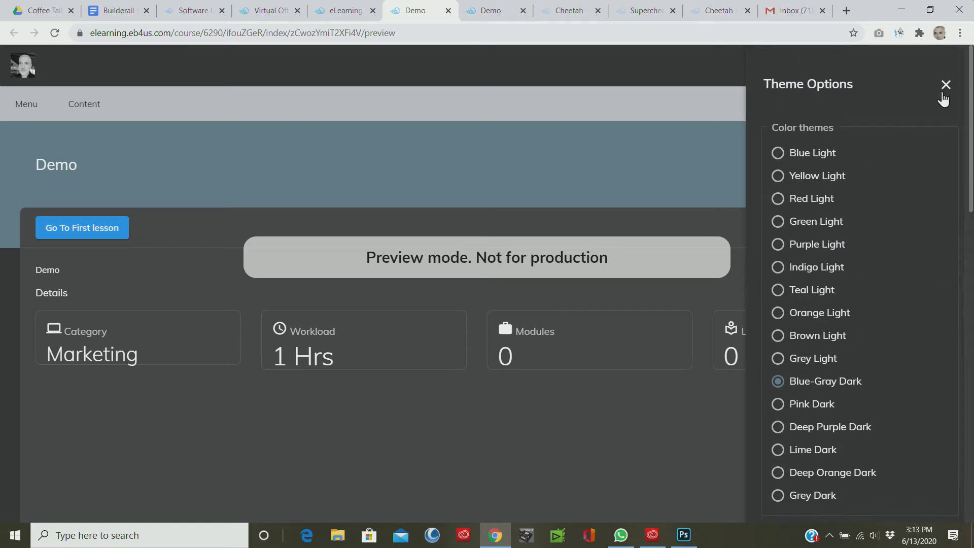
left_click(945, 84)
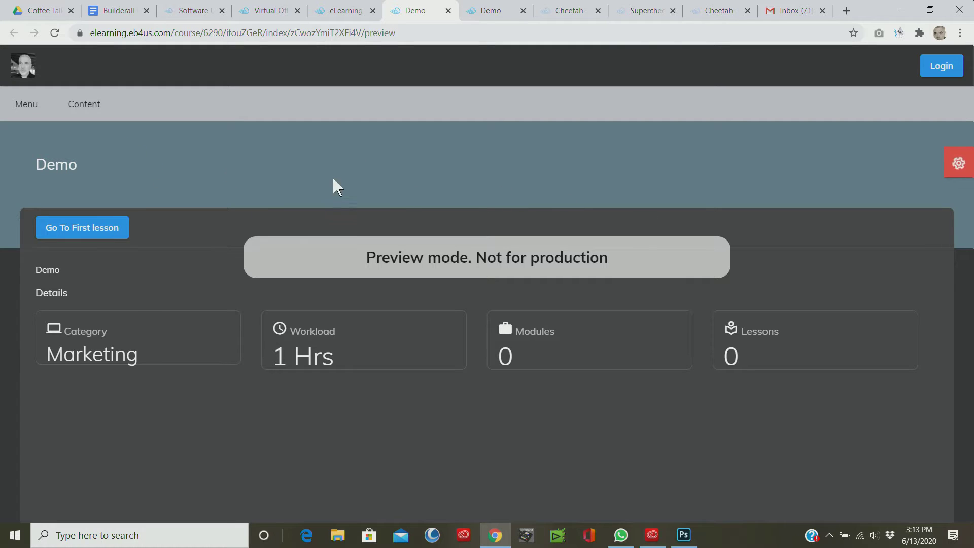
Return to the Demo course's edit page and look through its General settings.
left_click(358, 12)
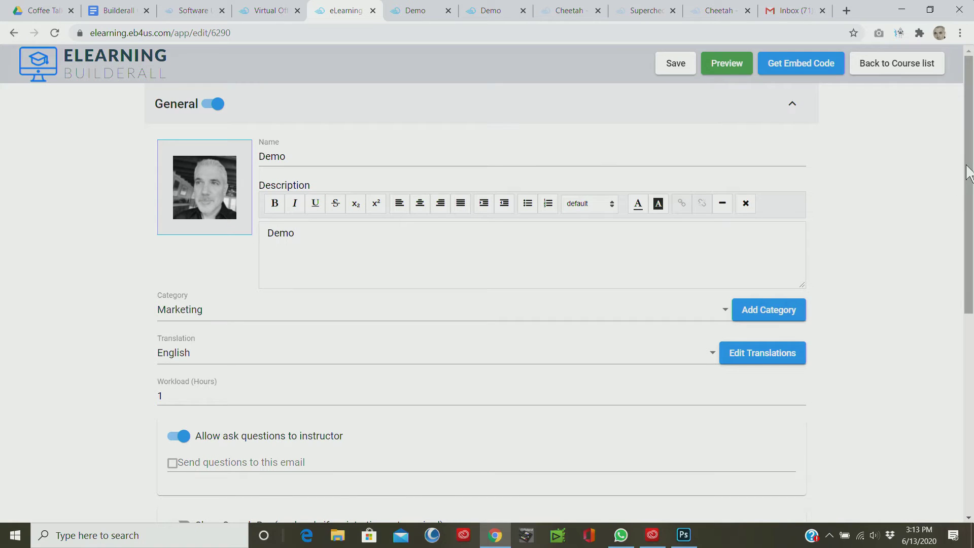
left_click_drag(969, 177, 969, 183)
scroll(969, 184, "down", 1)
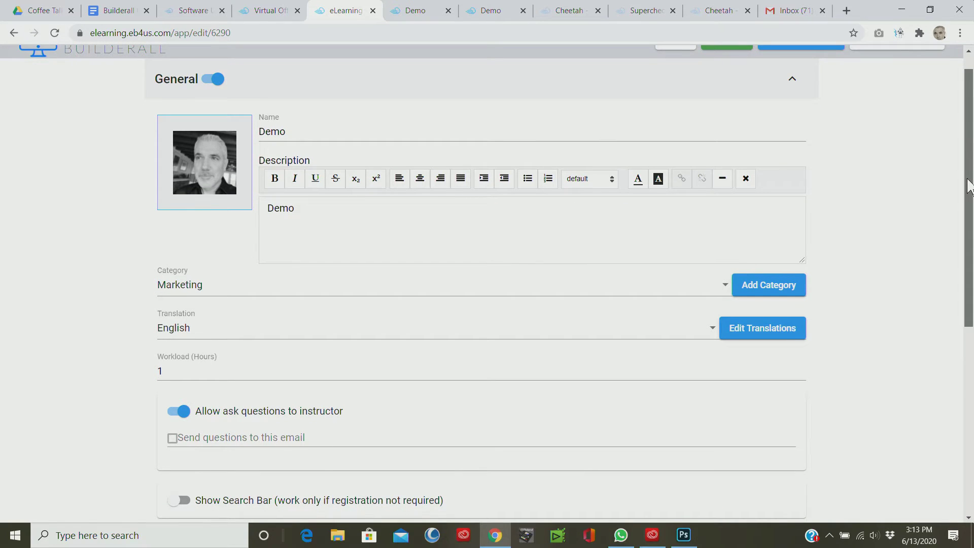